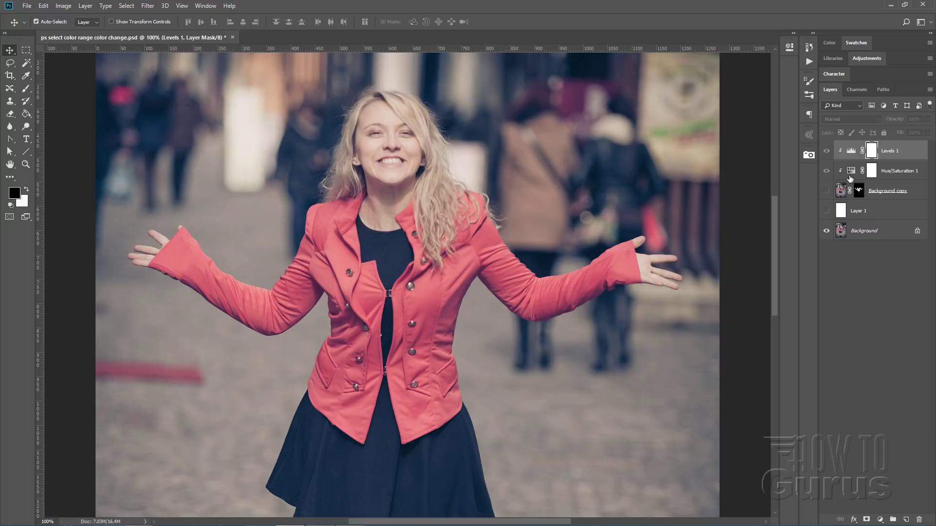
Show and hide the Background copy layer to compare the recoloured jacket with the original photo.
click(827, 190)
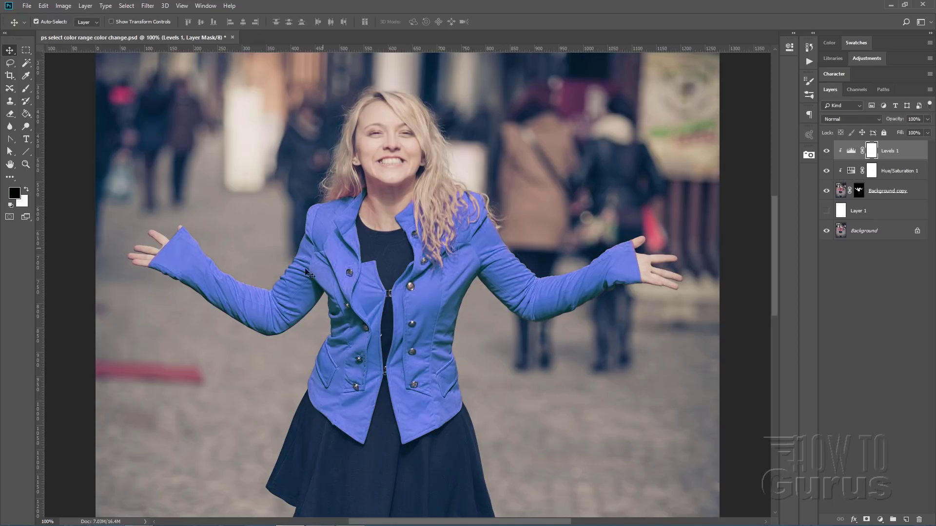
click(826, 191)
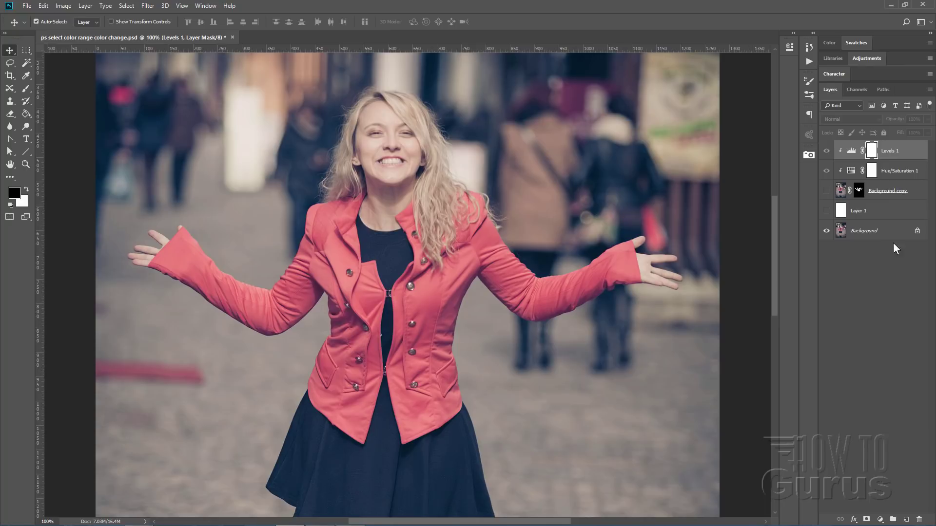
Delete the Levels 1, Hue/Saturation 1, Background copy and Layer 1 layers, keeping only the Background layer.
click(912, 154)
click(896, 211)
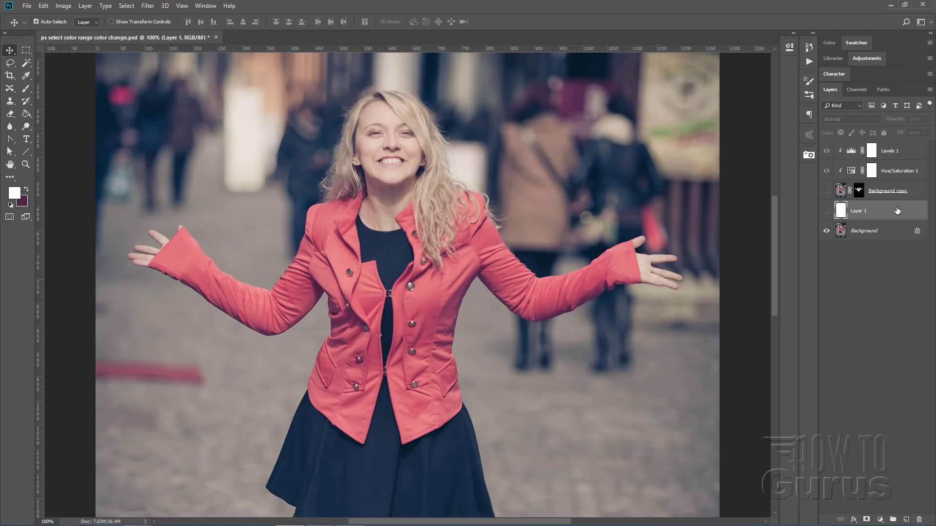
shift+click(909, 151)
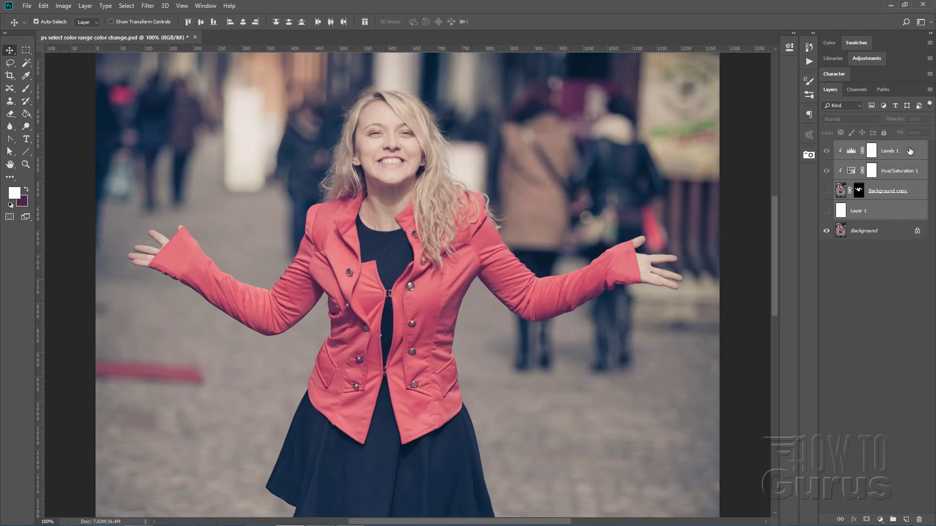
right_click(909, 150)
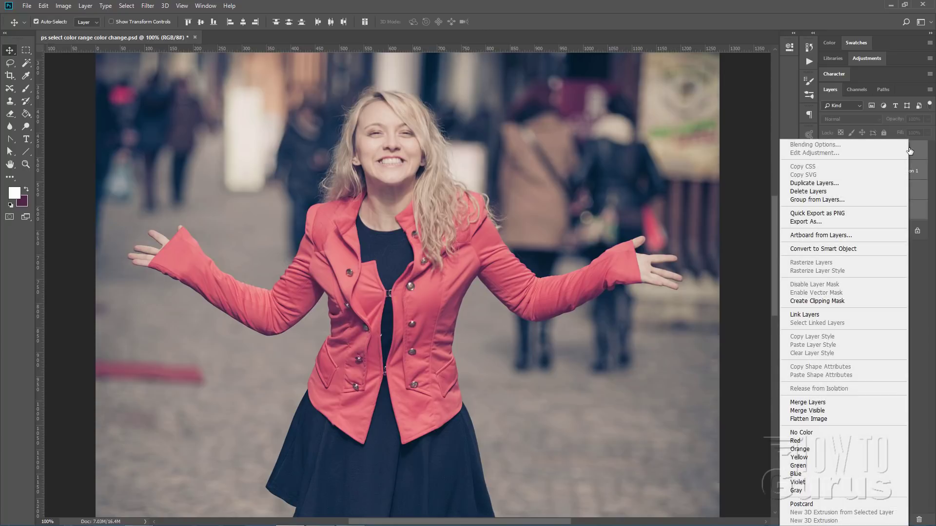
click(825, 190)
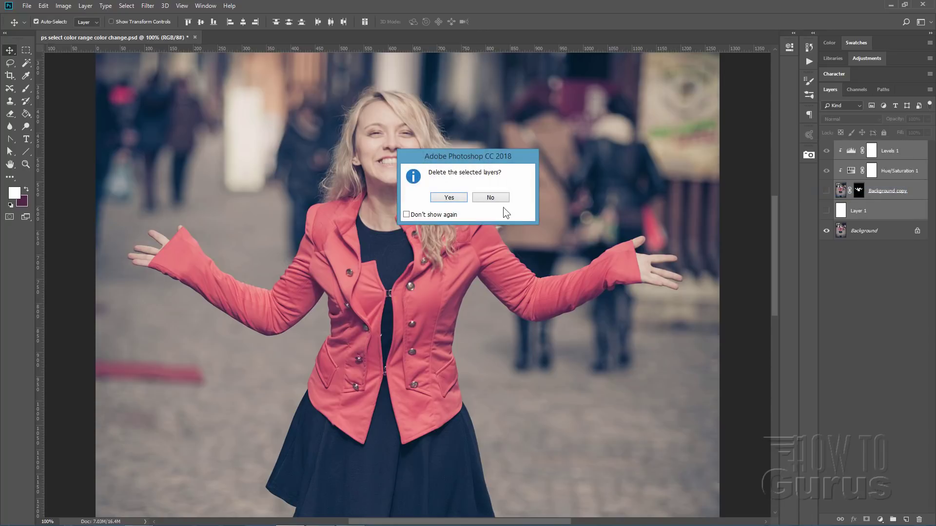
click(450, 198)
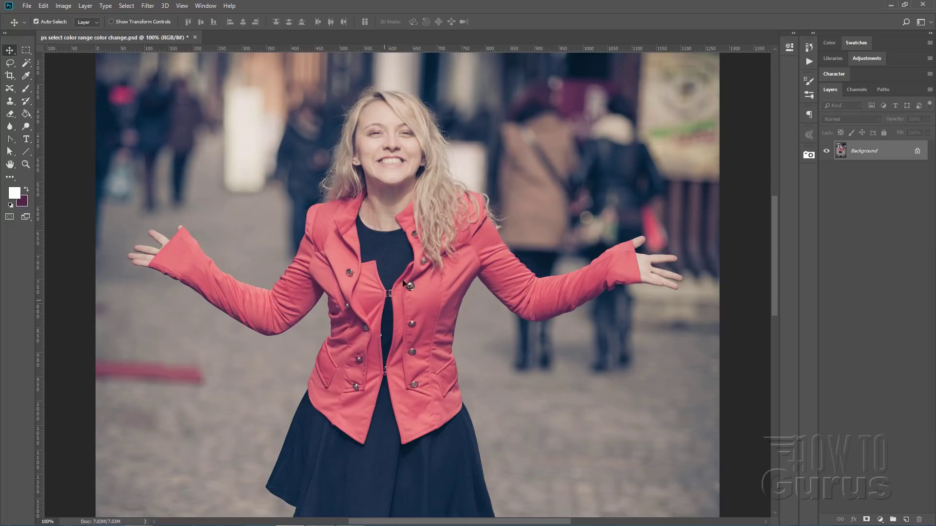
Duplicate the Background layer as "Background copy" and hide the original Background layer.
right_click(852, 156)
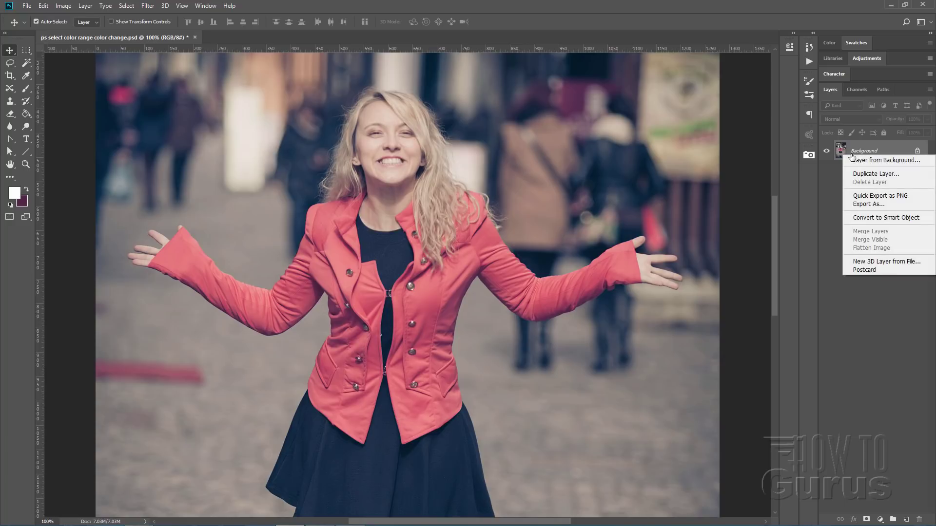
click(859, 174)
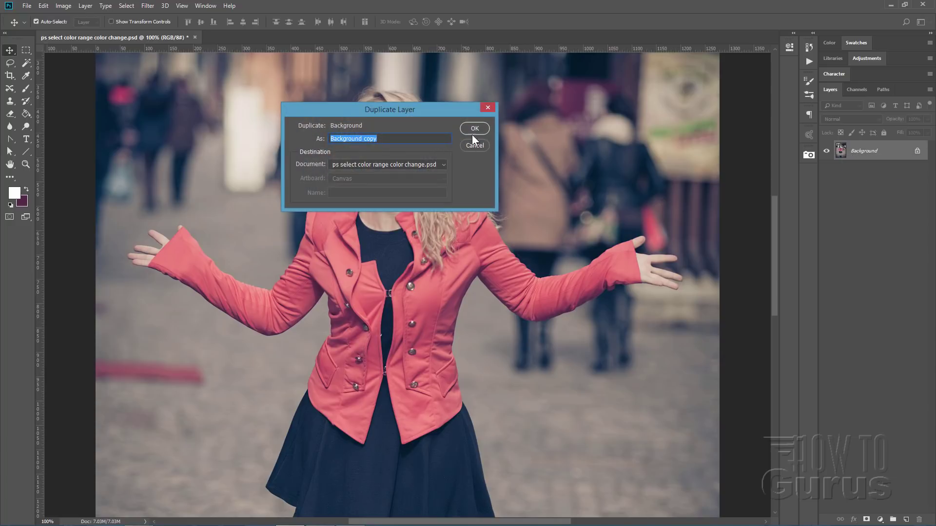
click(474, 130)
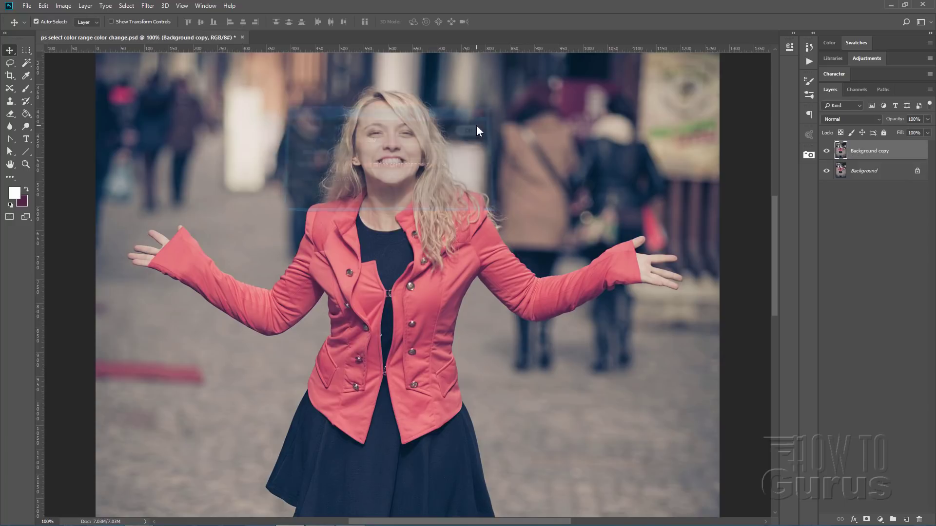
click(827, 170)
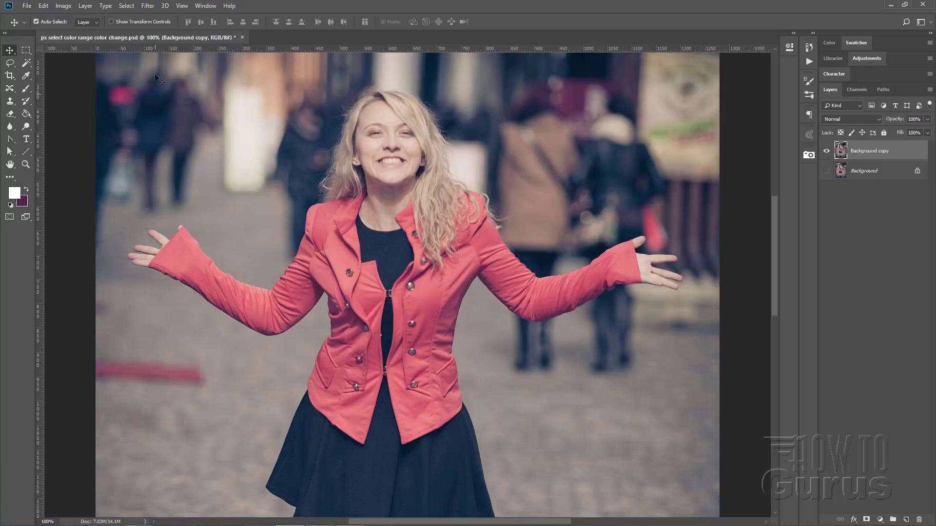
Start a Color Range selection on the Background copy layer and shift its dialog slightly aside.
click(127, 6)
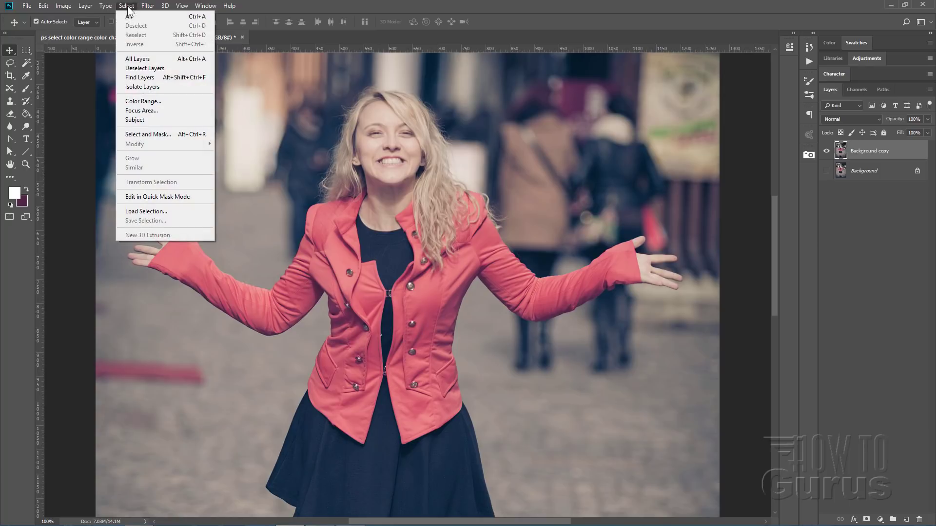
click(160, 101)
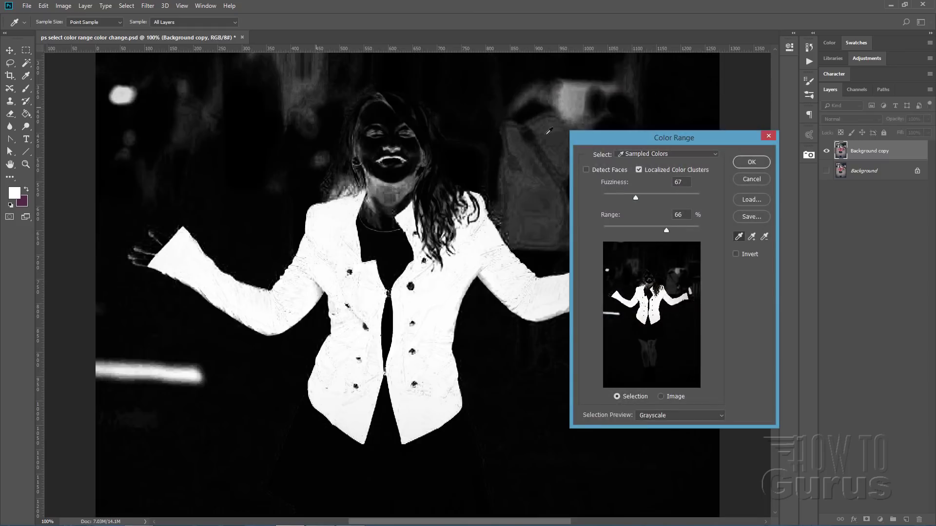
drag(636, 139, 614, 139)
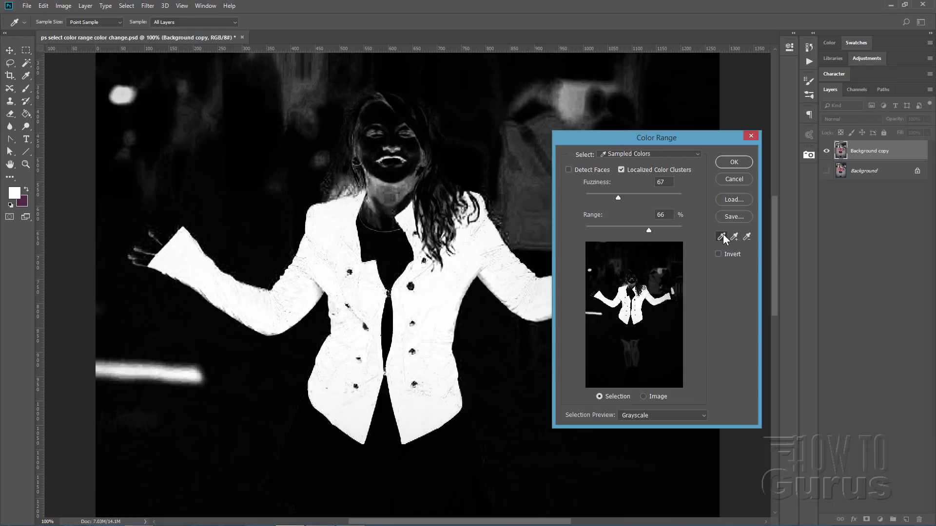
Try sampling different areas of the photo, finishing with the pinkish red on the front of the jacket.
click(392, 239)
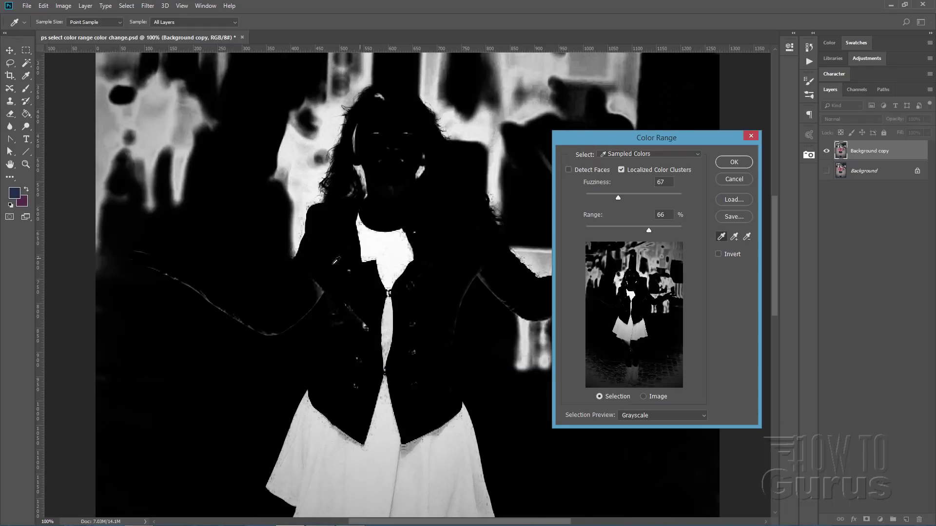
click(341, 197)
click(512, 139)
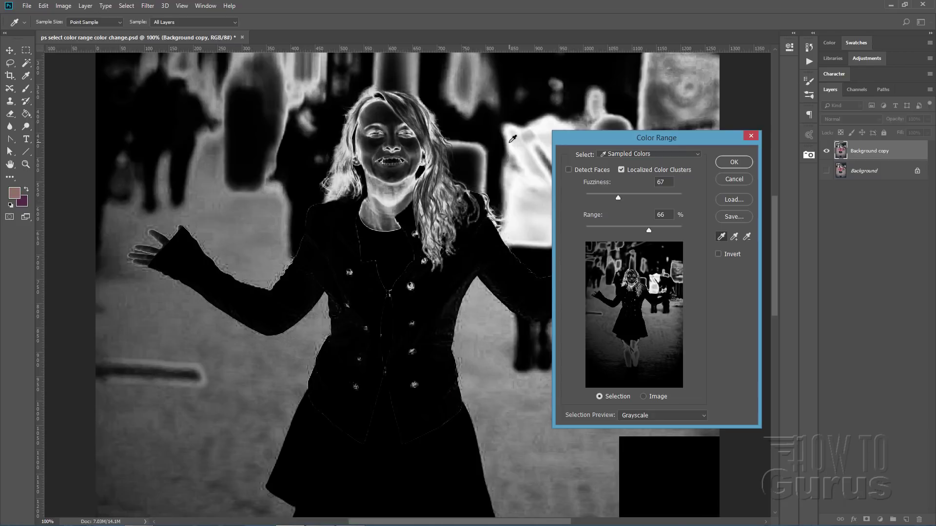
click(259, 140)
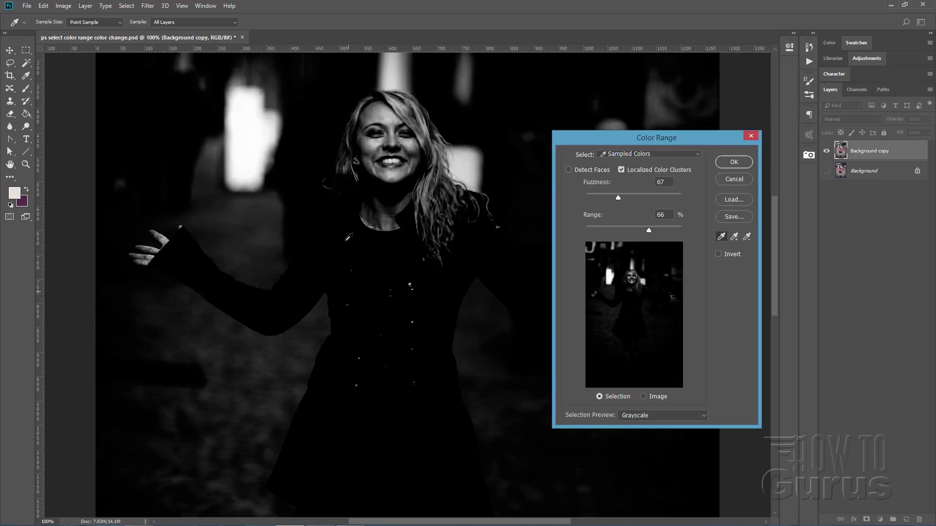
click(317, 283)
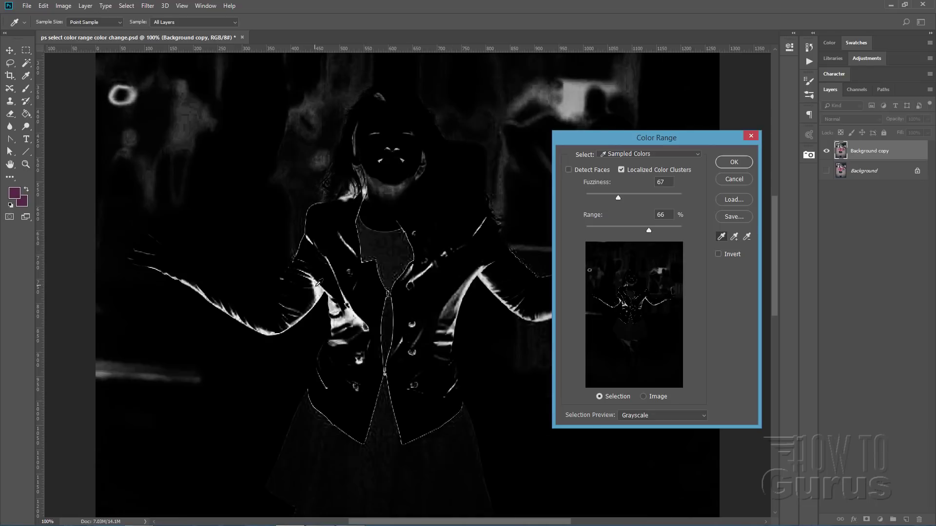
click(451, 291)
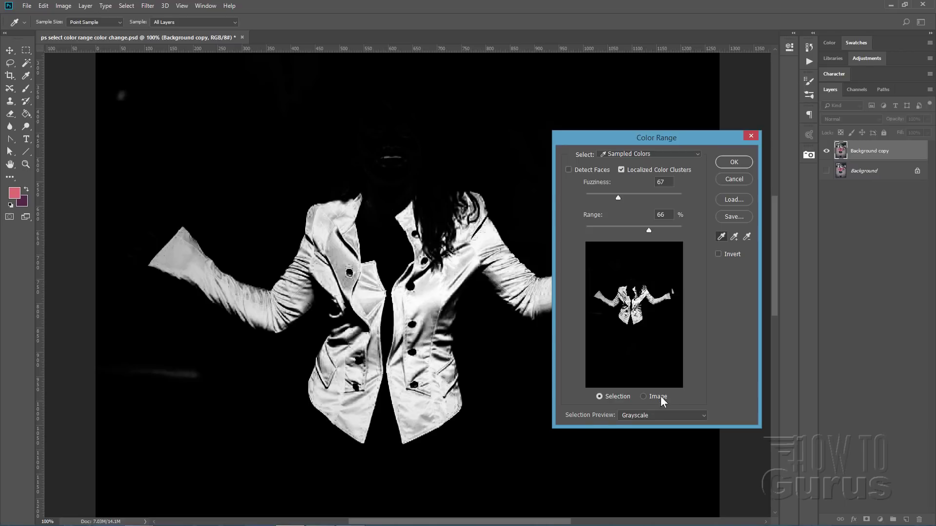
Compare the Black Matte, White Matte and Quick Mask selection previews, and return to Grayscale.
click(703, 416)
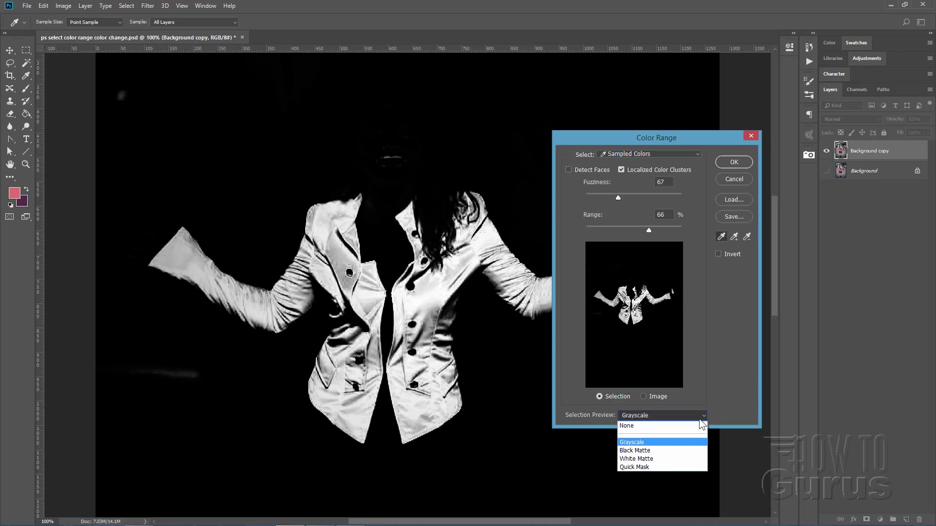
click(654, 443)
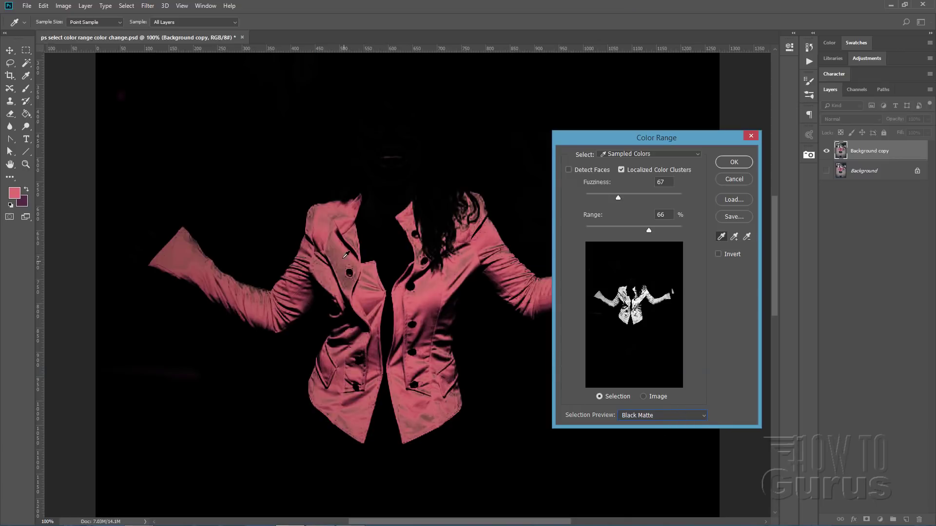
click(699, 415)
click(650, 458)
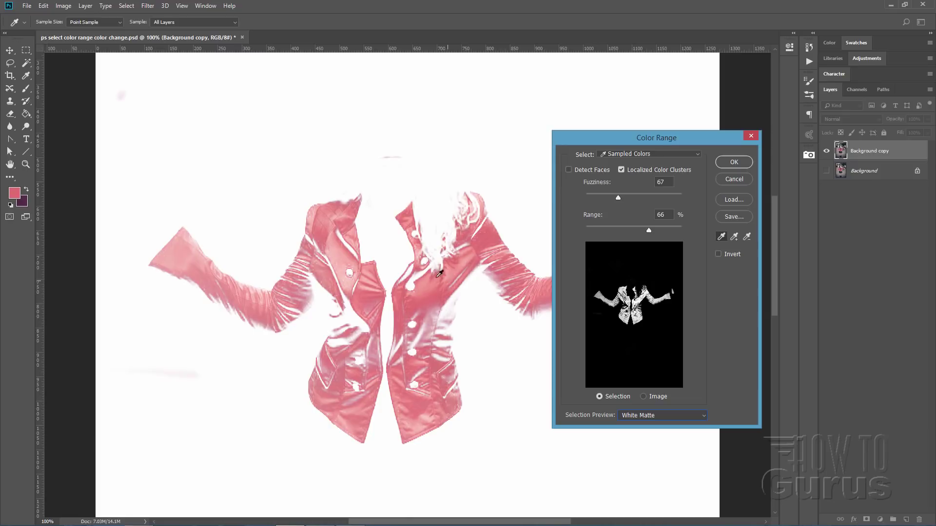
click(691, 414)
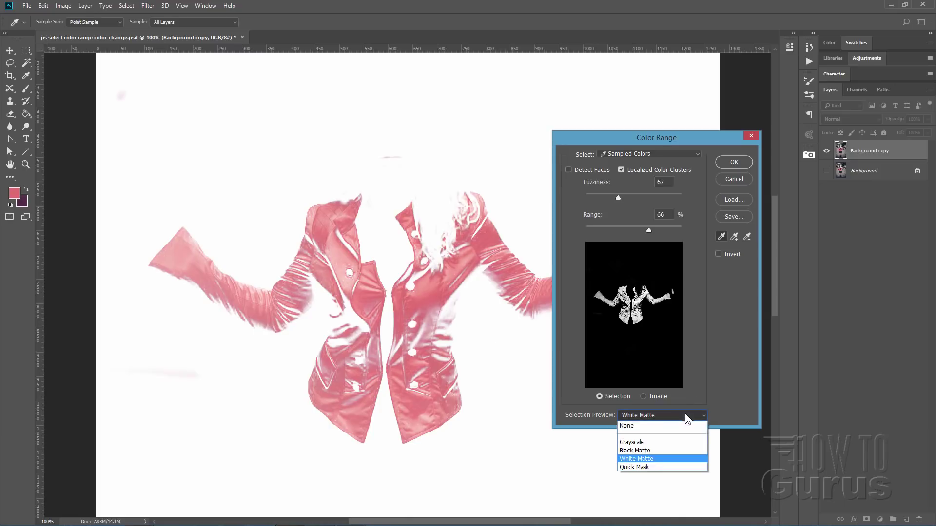
click(643, 470)
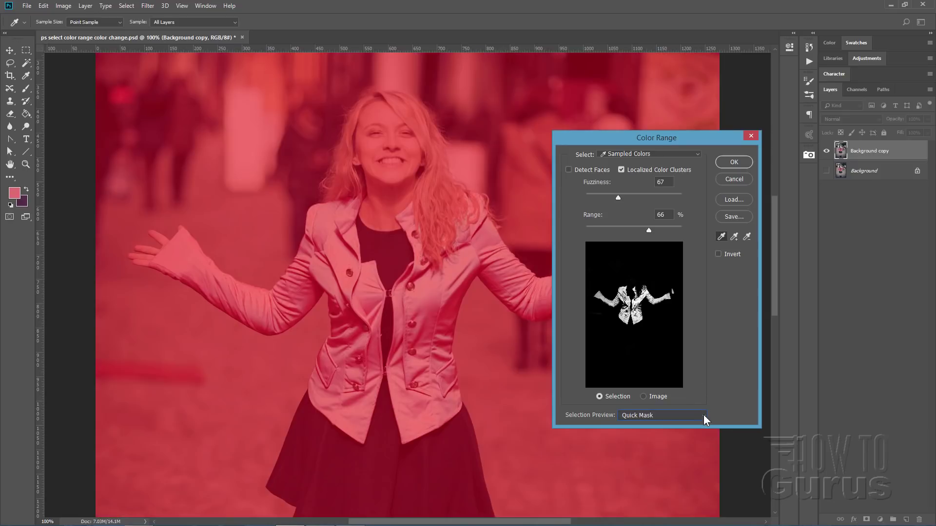
click(703, 415)
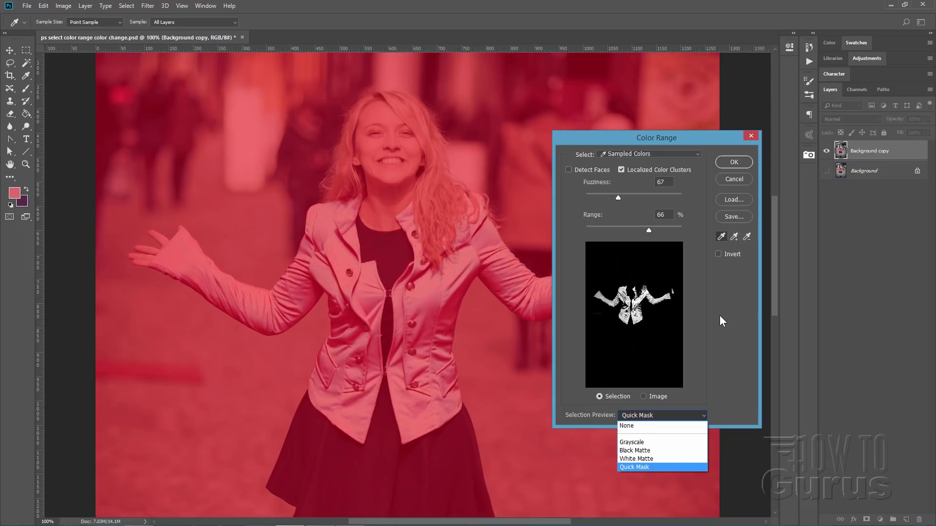
click(644, 444)
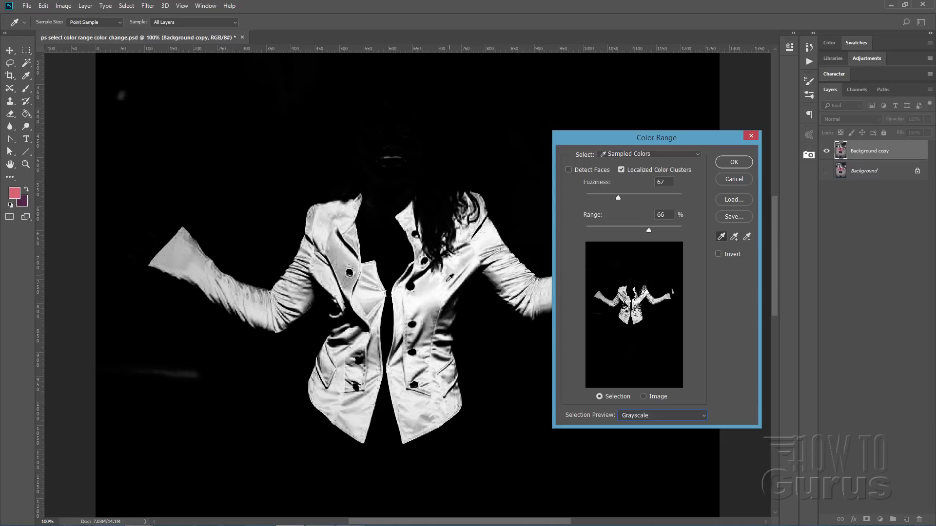
Add lighter and darker red tones from the jacket's image-right front panel to the sampled colour range.
click(734, 236)
click(467, 260)
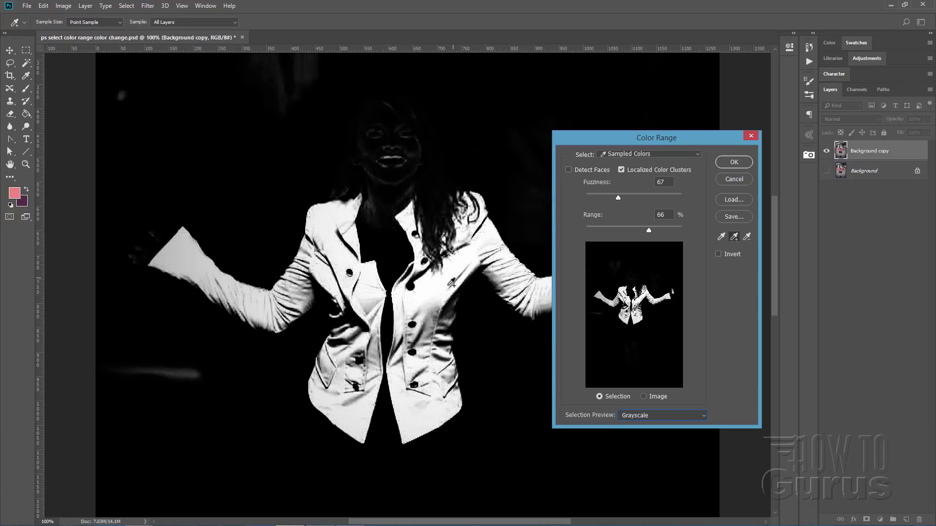
click(432, 314)
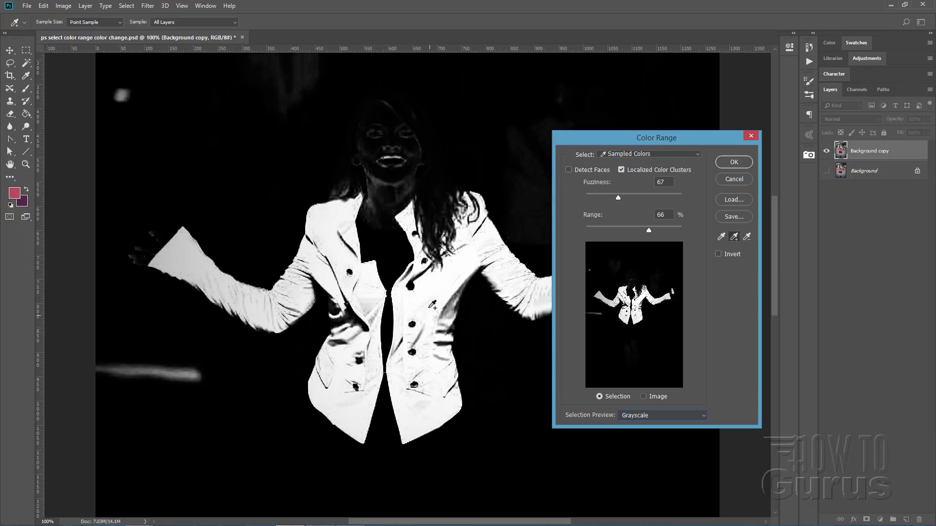
click(450, 310)
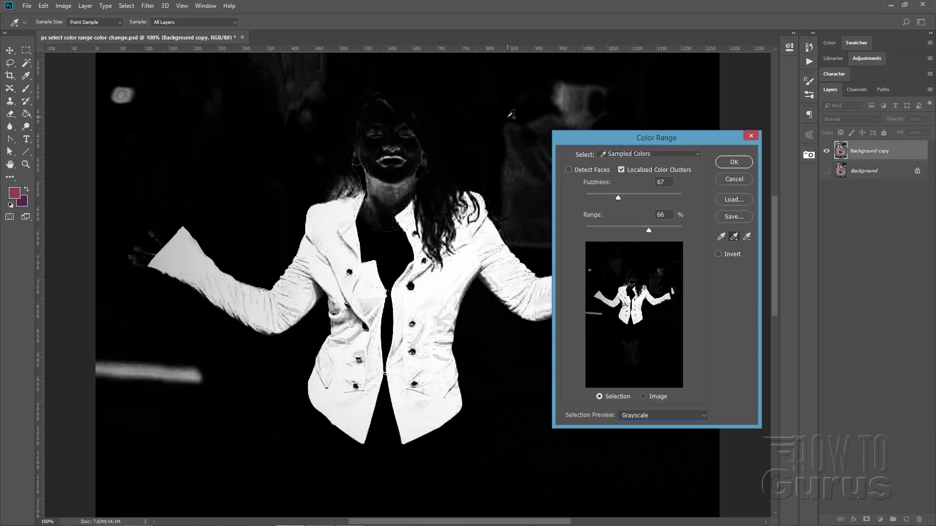
Add the shadow tones along the image-left sleeve, from the armpit to the underside of the elbow, to the range.
click(309, 287)
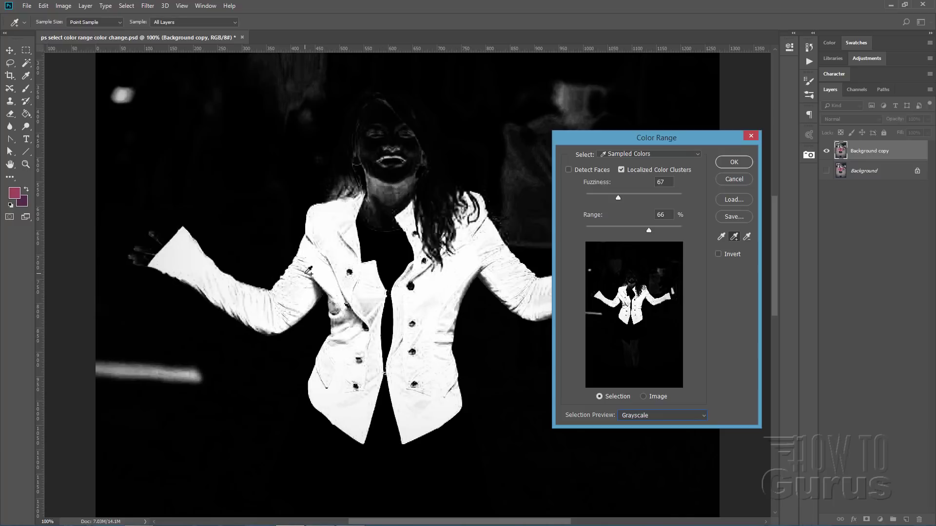
click(315, 276)
click(317, 285)
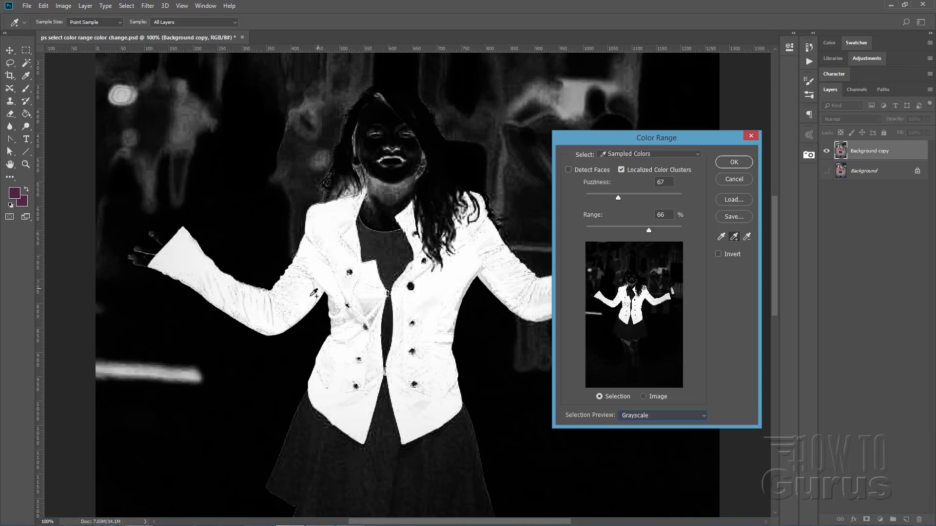
click(267, 330)
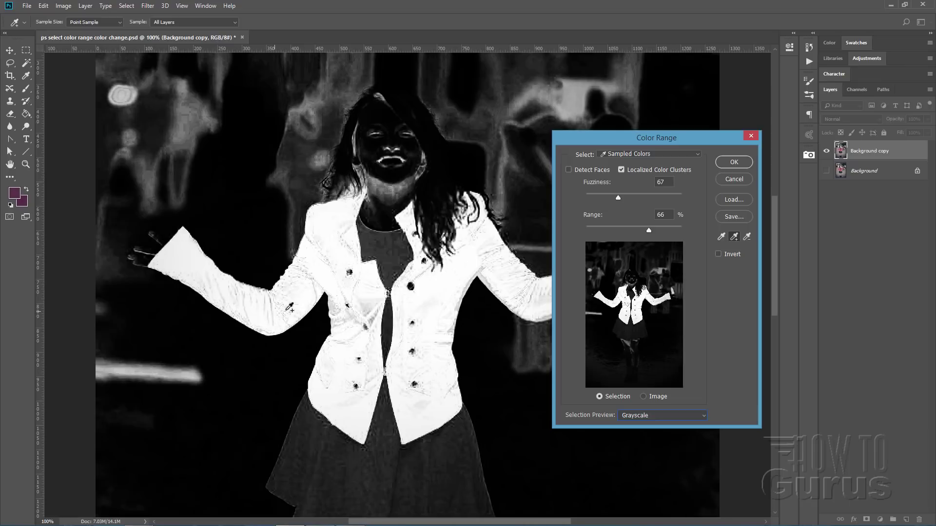
Add the remaining grey spots in the jacket's waist folds and on the image-left upper sleeve to the range.
click(371, 311)
click(354, 316)
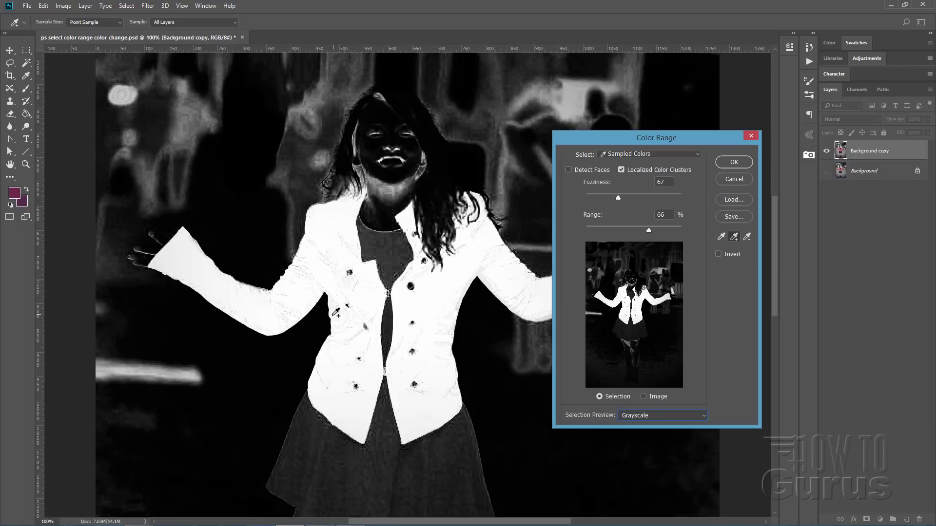
click(334, 316)
click(376, 316)
click(299, 267)
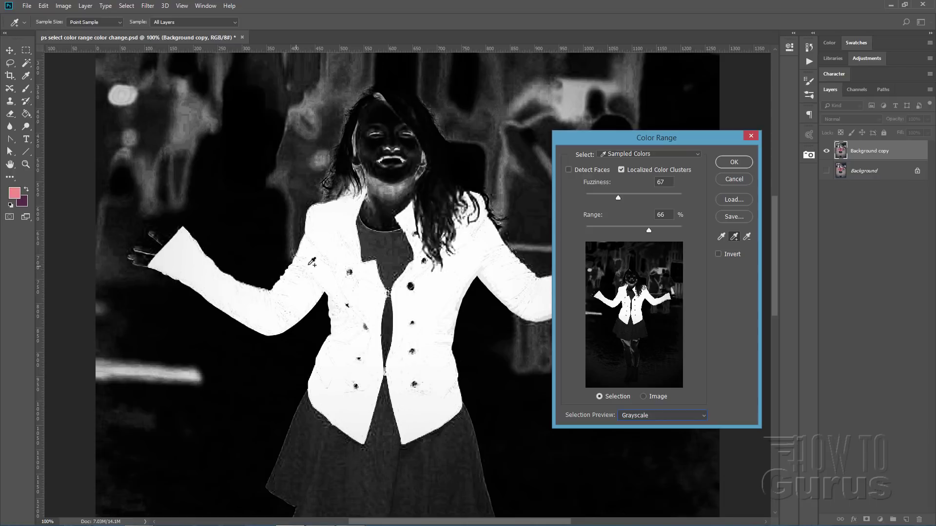
click(308, 256)
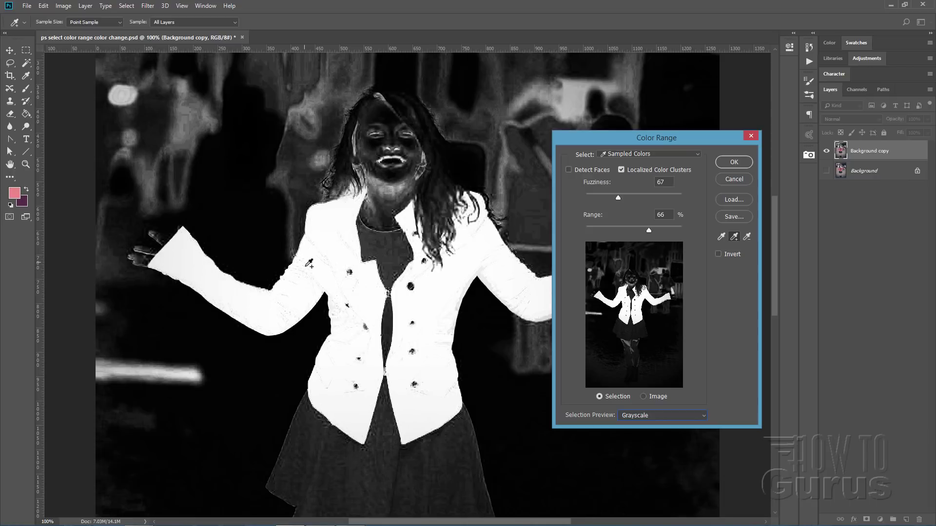
Add more tones from the image-left sleeve and image-right armpit to the sampled range, and lower the Fuzziness to 32.
click(281, 307)
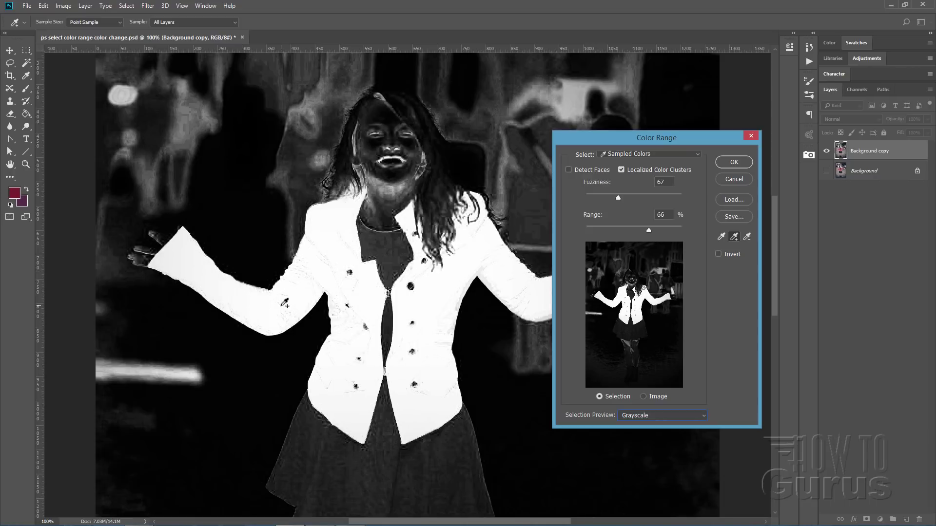
click(488, 281)
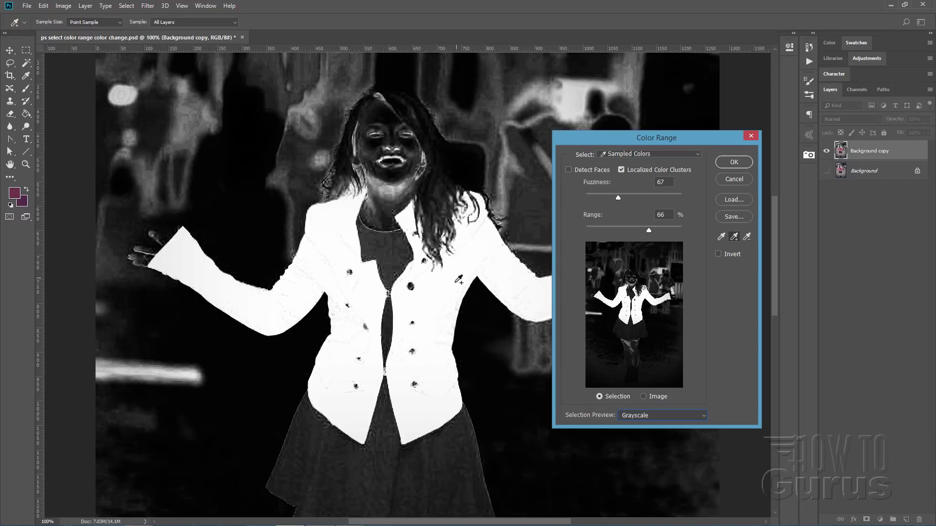
drag(619, 142, 654, 156)
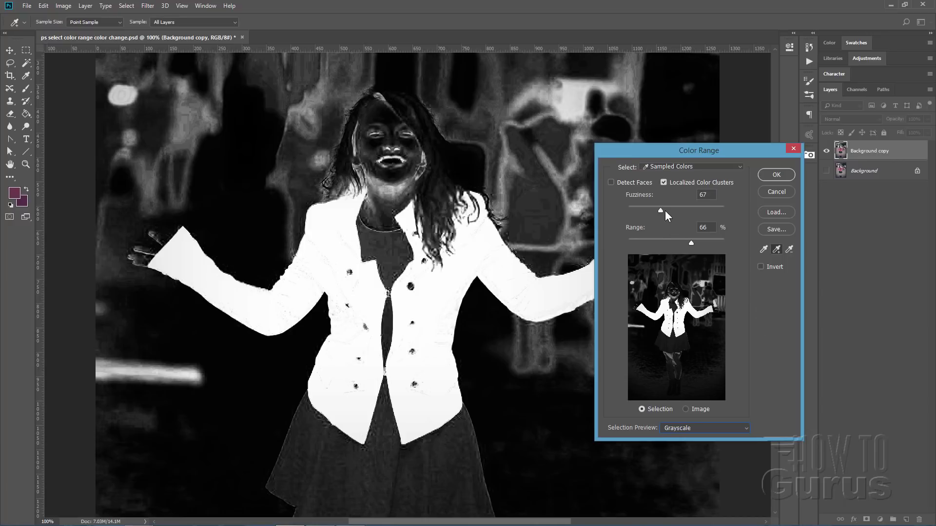
drag(660, 210, 643, 212)
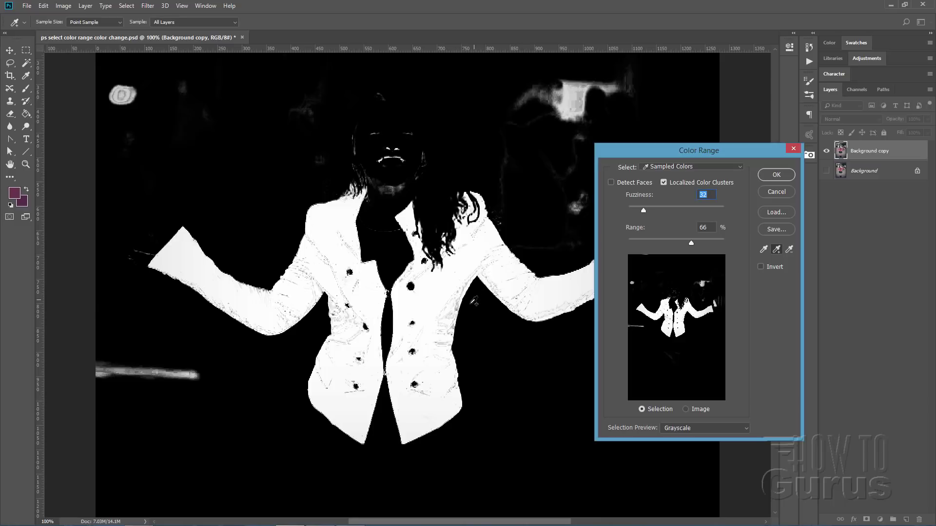
Add the dark fold tones on both sides of the jacket above the waist to the sampled range.
click(455, 307)
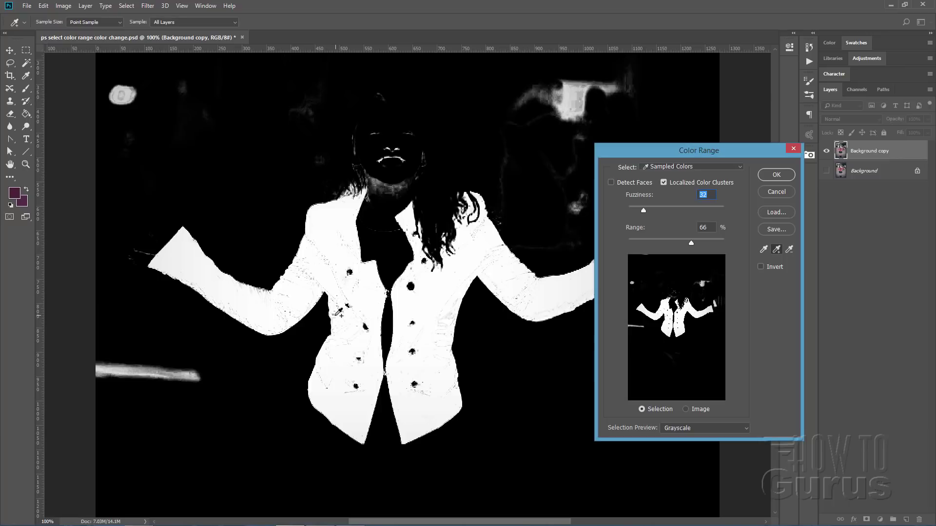
click(336, 307)
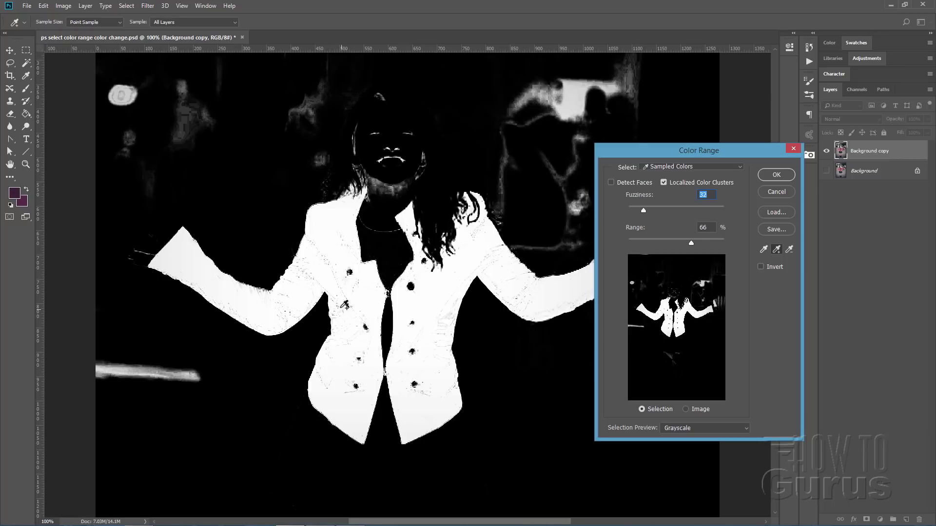
click(340, 306)
Set the Range to 68%, check the preview without Localized Color Clusters, and accept the range with that option on.
mouse_move(691, 243)
mouse_down()
mouse_move(641, 248)
mouse_move(690, 242)
mouse_up()
click(664, 183)
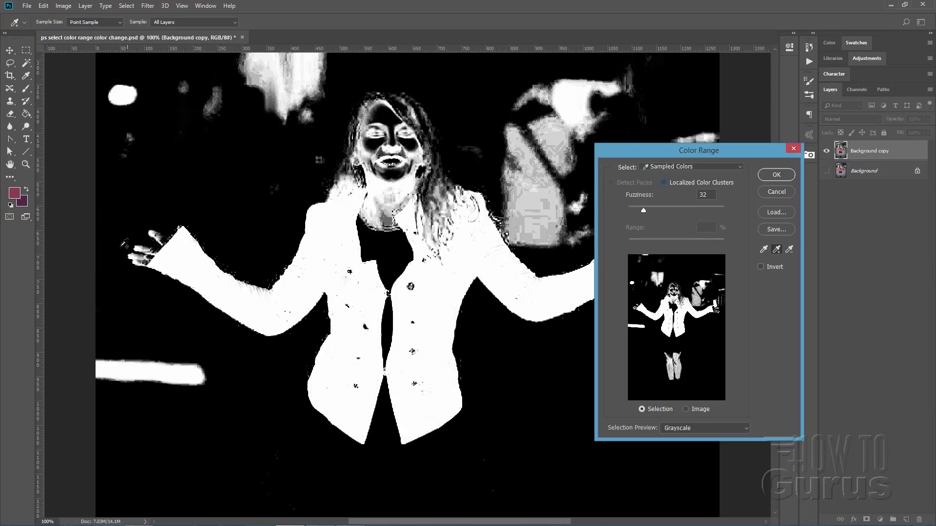
click(666, 181)
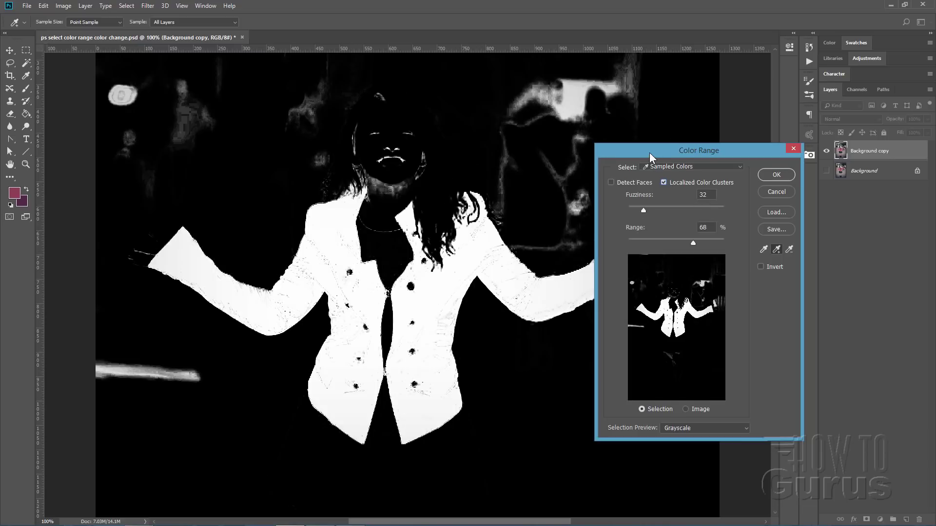
drag(650, 153, 630, 165)
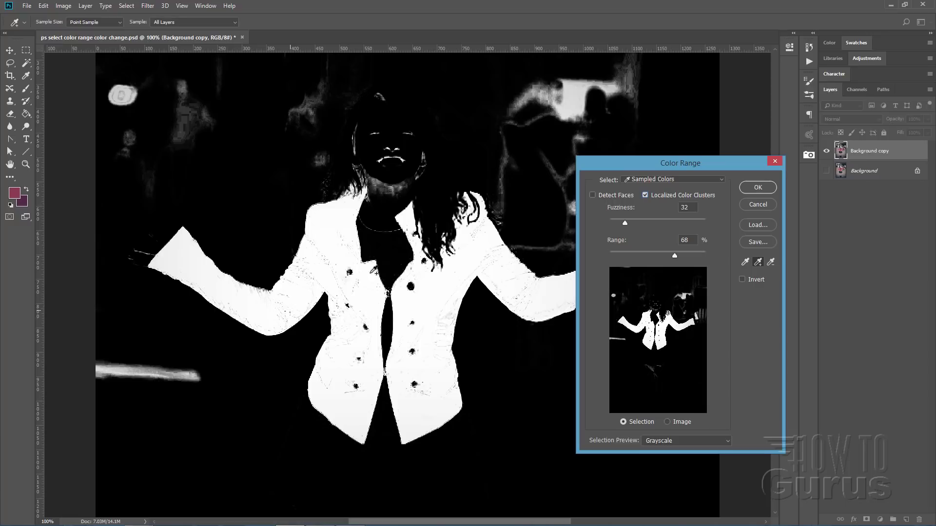
click(756, 188)
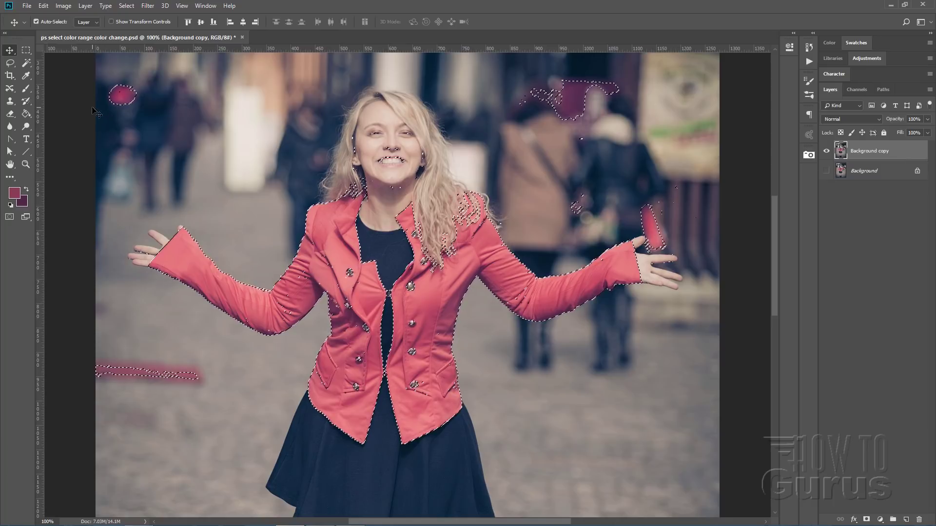
Subtract the red light and the red stripe in the image-left background from the selection with the Lasso tool.
click(8, 64)
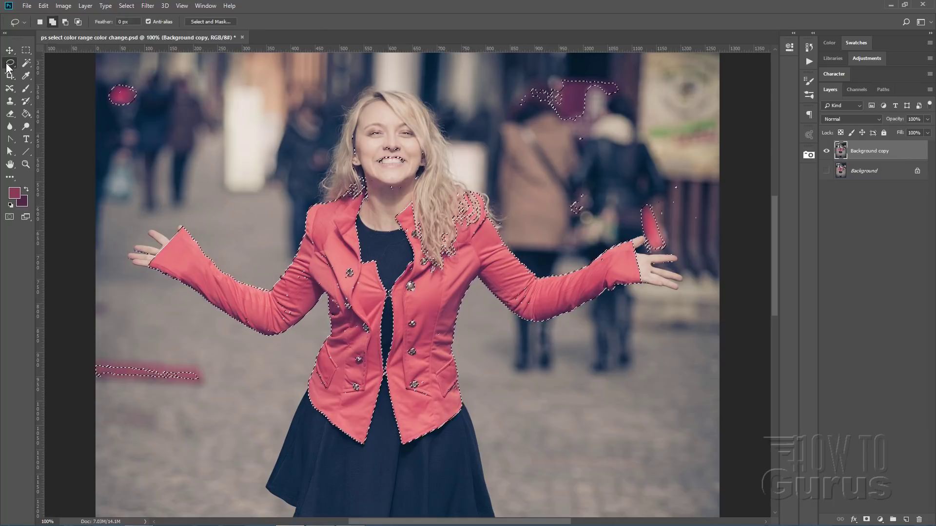
click(65, 22)
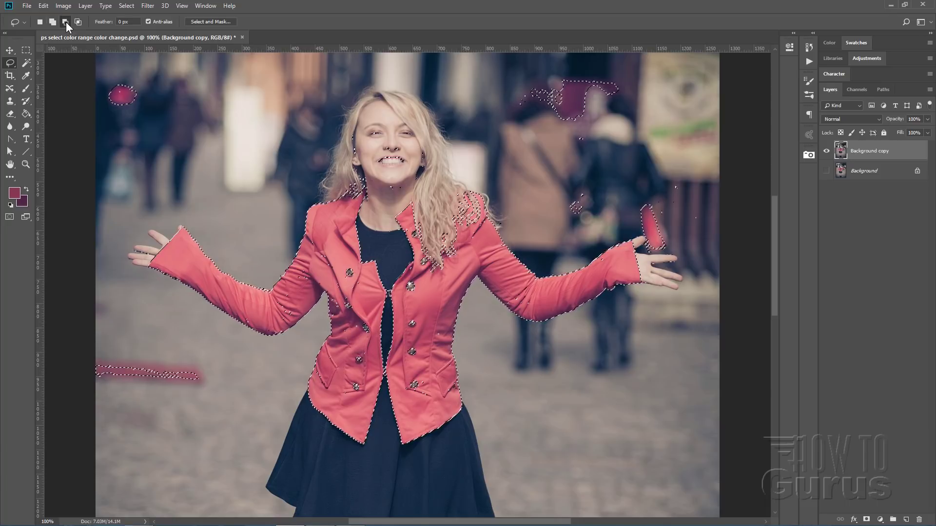
mouse_move(137, 67)
mouse_down()
mouse_move(148, 122)
mouse_move(134, 68)
mouse_up()
mouse_move(229, 366)
mouse_down()
mouse_move(170, 337)
mouse_move(86, 339)
mouse_move(134, 417)
mouse_move(227, 390)
mouse_move(220, 366)
mouse_up()
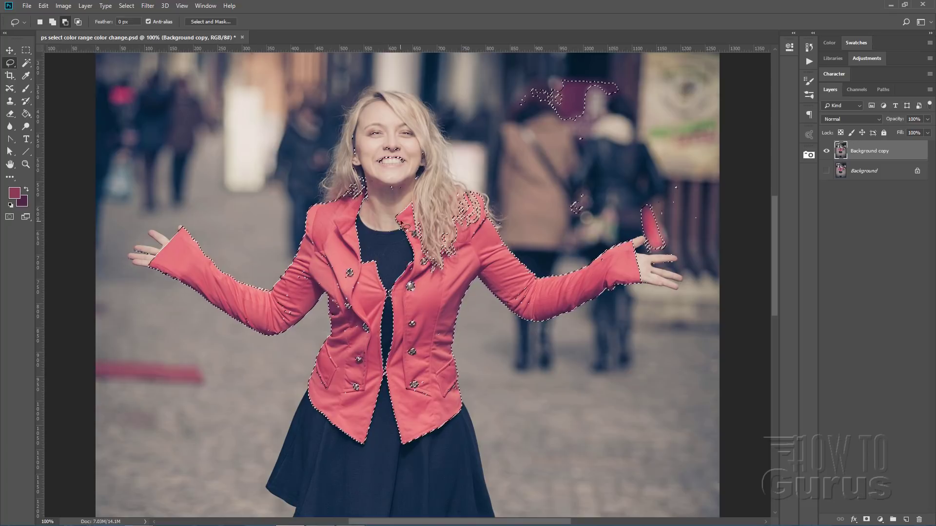
Subtract the stray selected patches around the background people and beside the image-right hand from the selection.
mouse_move(565, 152)
mouse_down()
mouse_move(660, 113)
mouse_move(651, 72)
mouse_move(544, 65)
mouse_move(491, 88)
mouse_move(534, 154)
mouse_move(573, 166)
mouse_up()
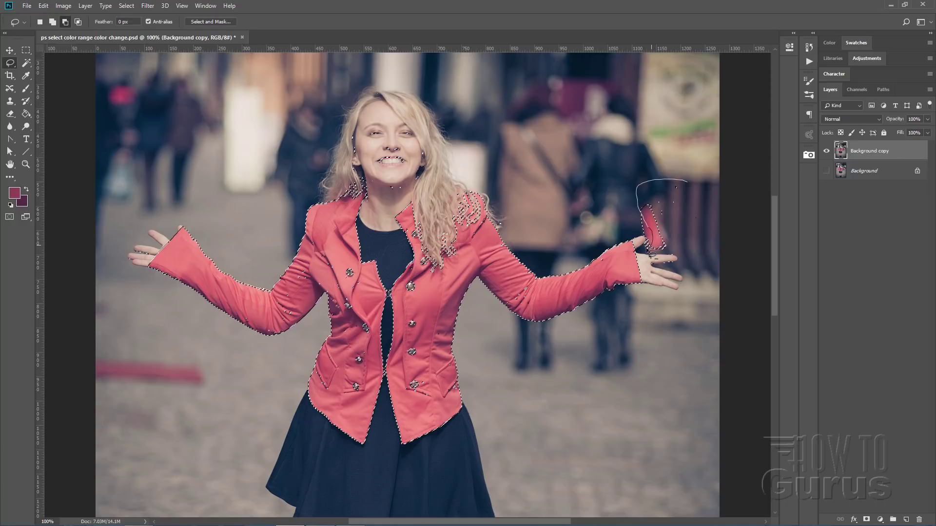
drag(650, 251, 677, 248)
drag(670, 169, 672, 174)
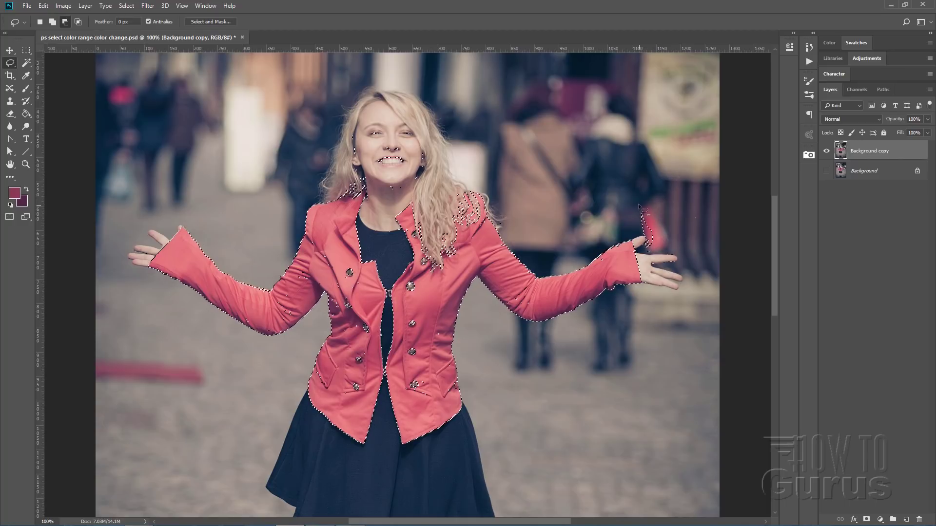
mouse_move(640, 237)
mouse_down()
mouse_move(646, 285)
mouse_move(677, 300)
mouse_move(702, 264)
mouse_move(707, 224)
mouse_up()
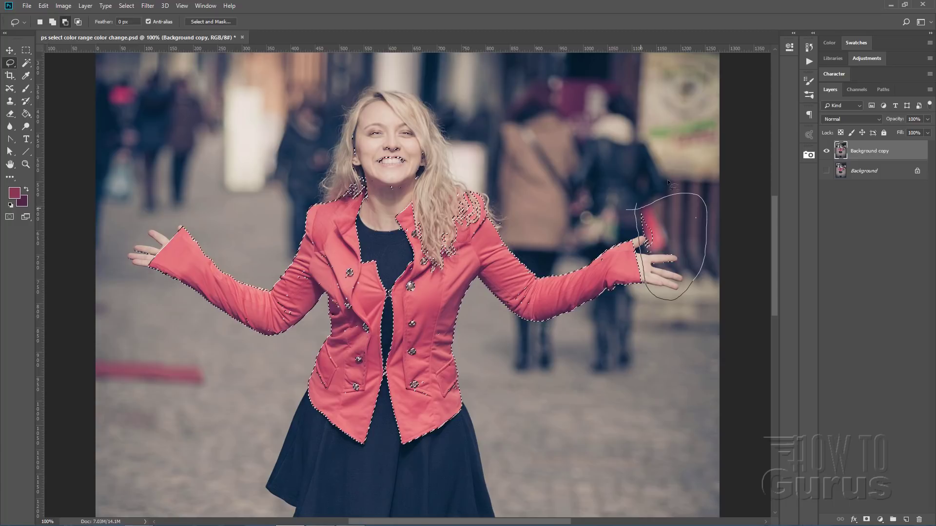
drag(668, 179, 666, 181)
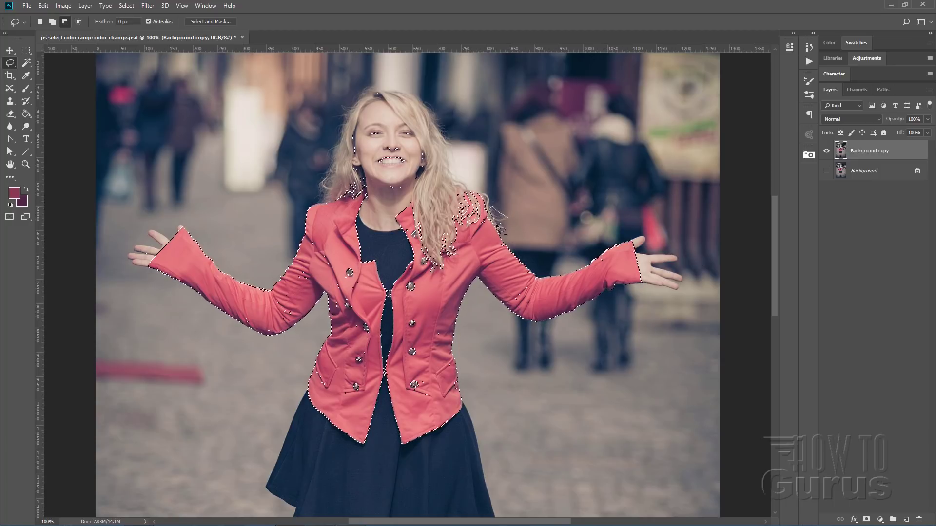
Subtract the stray selected spots on the hair, face, neck and image-left hand from the selection.
drag(505, 215, 505, 215)
mouse_move(376, 164)
mouse_down()
mouse_move(362, 140)
mouse_move(312, 148)
mouse_up()
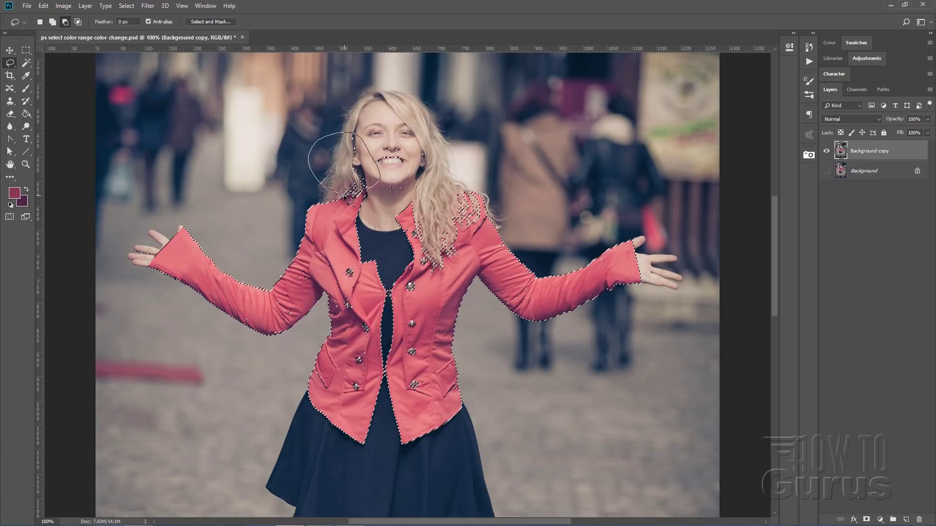
drag(348, 198, 348, 197)
mouse_move(417, 169)
mouse_down()
mouse_move(372, 116)
mouse_move(378, 186)
mouse_up()
mouse_move(438, 174)
mouse_down()
mouse_move(440, 145)
mouse_move(415, 133)
mouse_up()
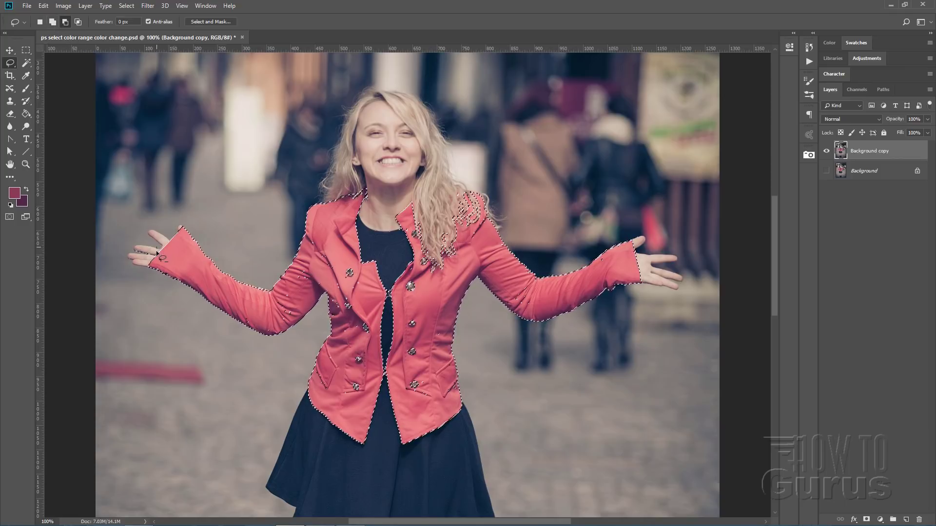
mouse_move(115, 249)
mouse_down()
mouse_move(132, 228)
mouse_move(157, 253)
mouse_up()
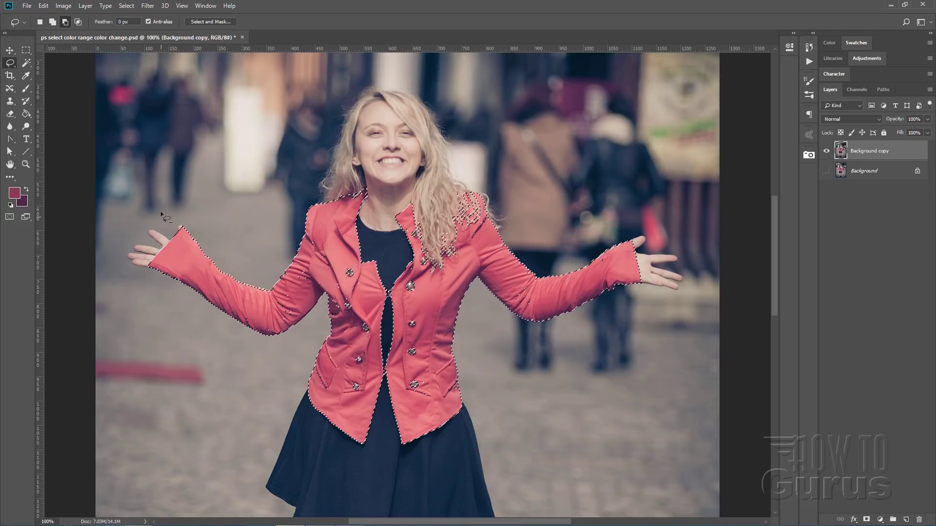
Add the unselected spots on the image-left sleeve, front panel and pocket area of the jacket to the selection.
click(52, 22)
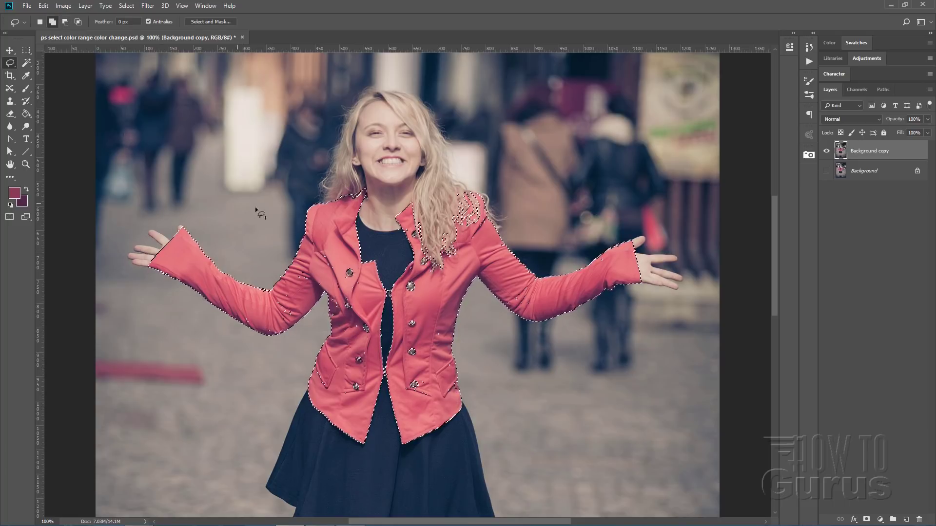
mouse_move(315, 258)
mouse_down()
mouse_move(302, 239)
mouse_move(283, 292)
mouse_up()
mouse_move(302, 309)
mouse_down()
mouse_move(333, 268)
mouse_move(334, 245)
mouse_move(302, 264)
mouse_move(326, 257)
mouse_move(364, 281)
mouse_move(353, 318)
mouse_move(342, 321)
mouse_move(347, 279)
mouse_up()
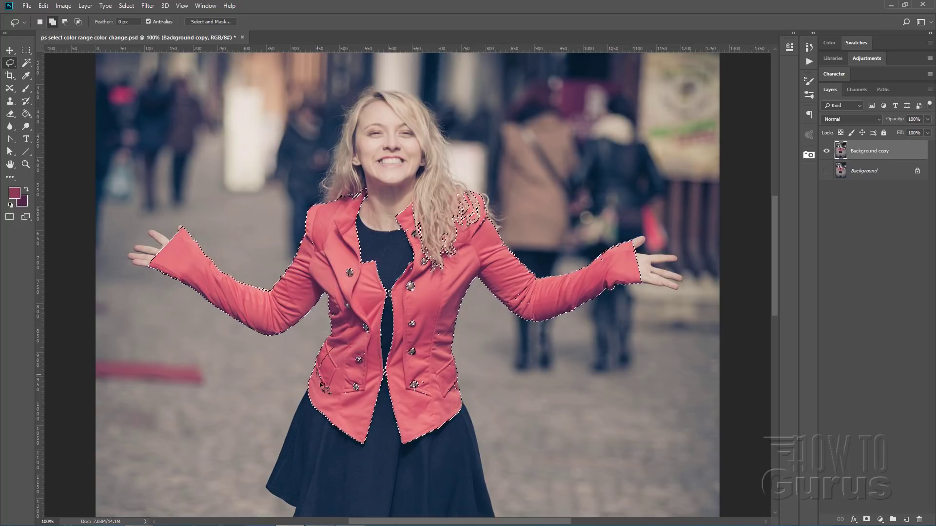
mouse_move(338, 350)
mouse_down()
mouse_move(341, 399)
mouse_move(351, 401)
mouse_move(333, 373)
mouse_move(320, 386)
mouse_move(347, 402)
mouse_up()
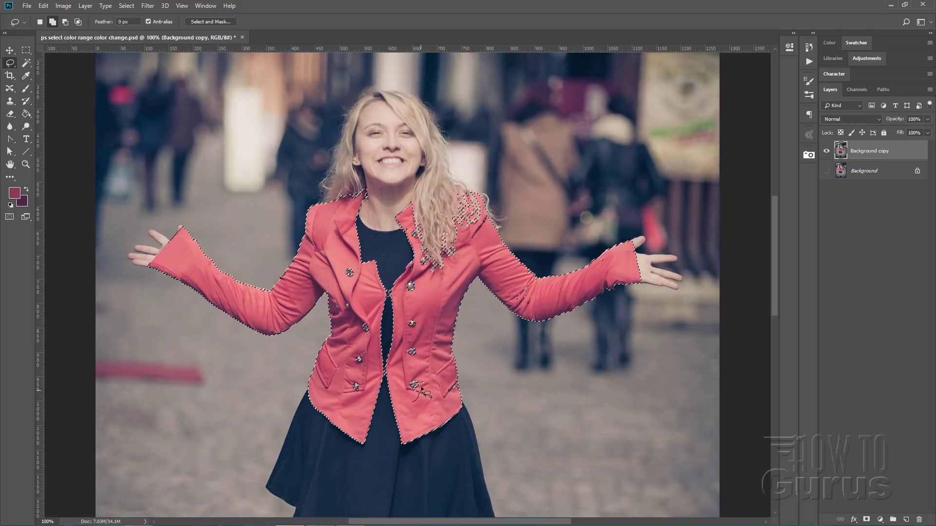
Add the unselected spots on the jacket's image-right pocket area, sleeve, cuff and shoulder edge to the selection.
mouse_move(420, 387)
mouse_down()
mouse_move(434, 401)
mouse_move(414, 401)
mouse_move(411, 411)
mouse_move(413, 392)
mouse_move(423, 394)
mouse_move(402, 389)
mouse_move(444, 407)
mouse_move(447, 383)
mouse_move(455, 380)
mouse_move(458, 397)
mouse_move(446, 396)
mouse_move(444, 363)
mouse_up()
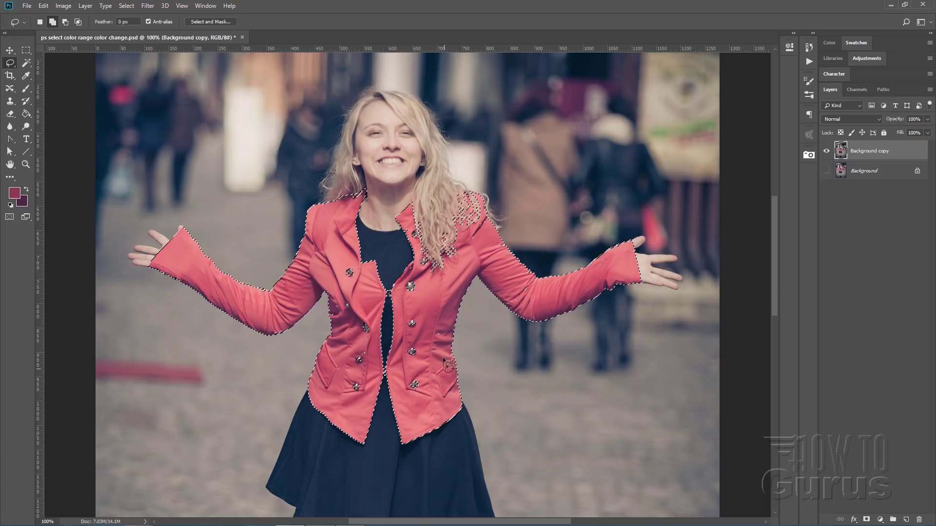
drag(438, 346, 439, 347)
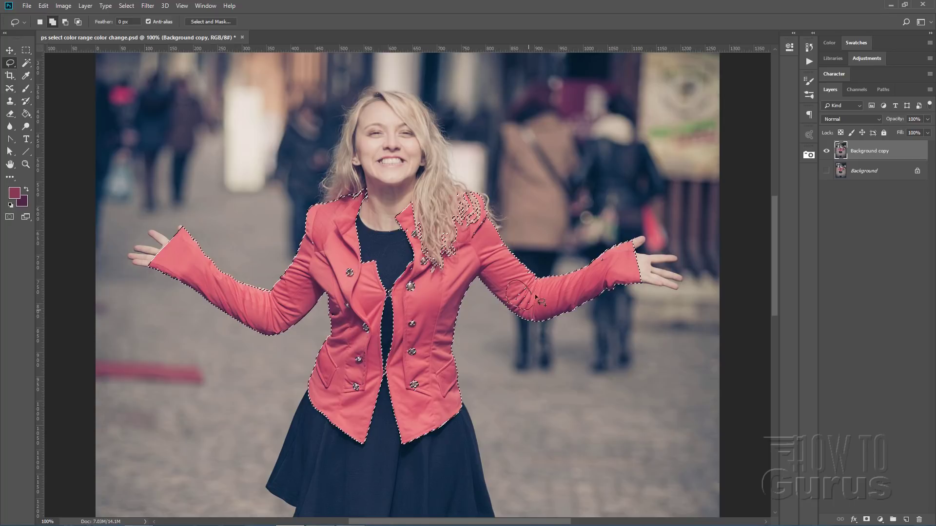
drag(535, 297, 528, 292)
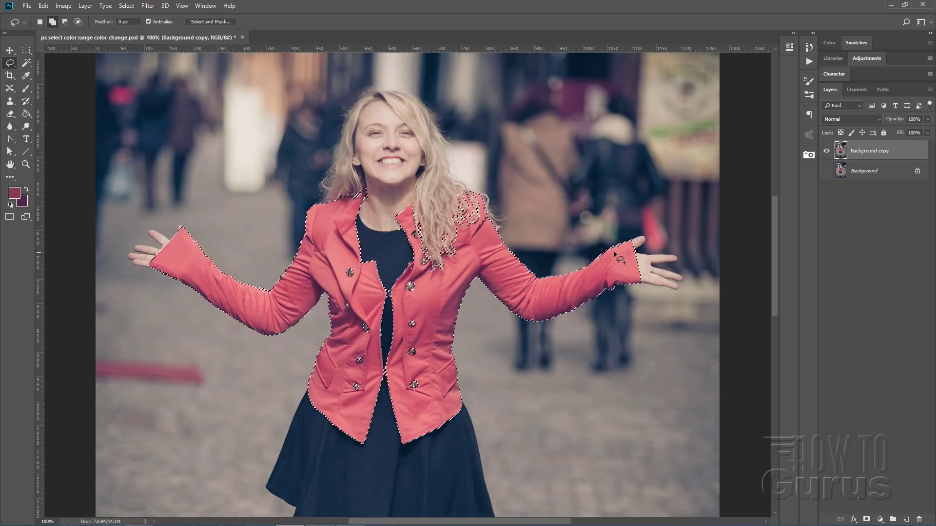
mouse_move(615, 254)
mouse_down()
mouse_move(601, 267)
mouse_move(613, 255)
mouse_up()
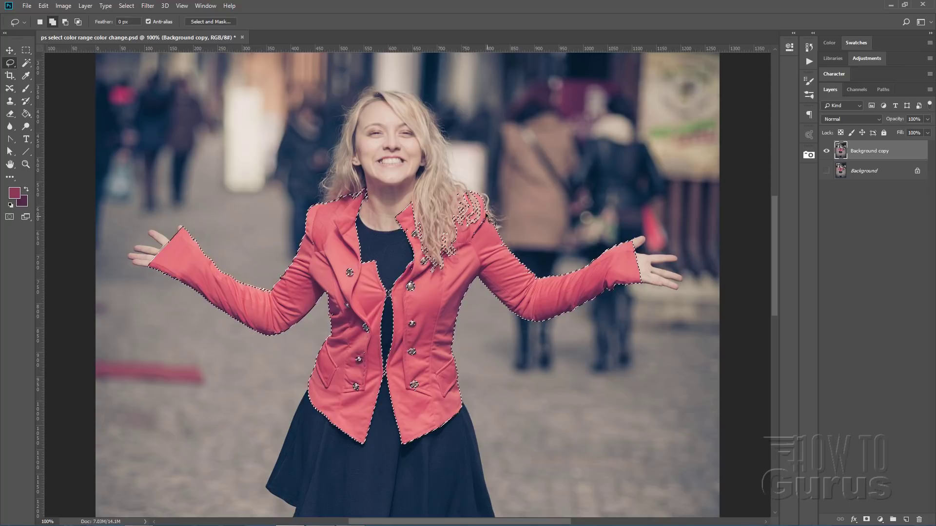
drag(491, 223, 488, 217)
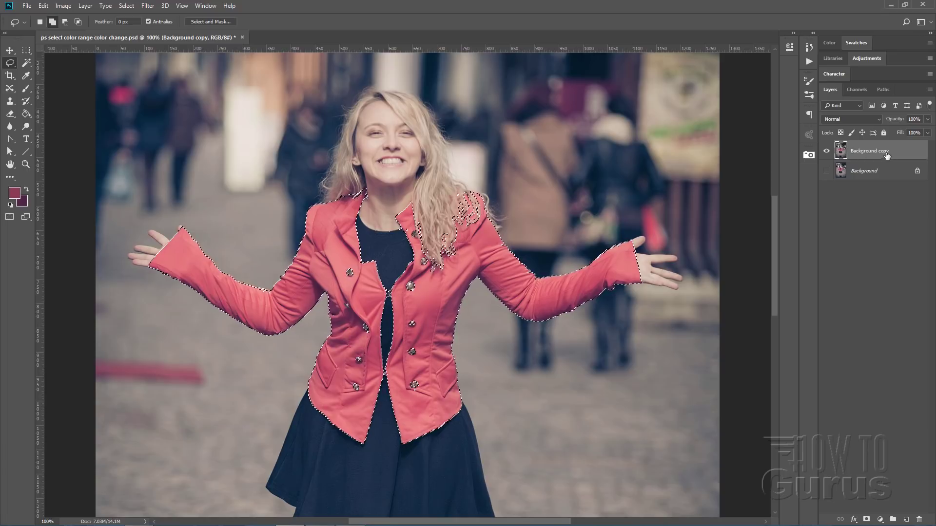
Mask the Background copy layer with the jacket selection, and create an empty layer directly above the Background.
click(866, 520)
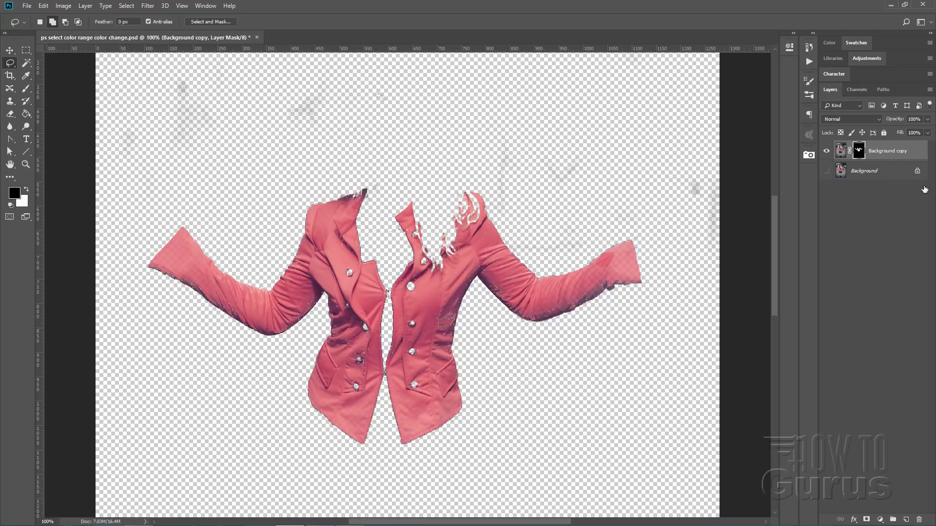
click(885, 175)
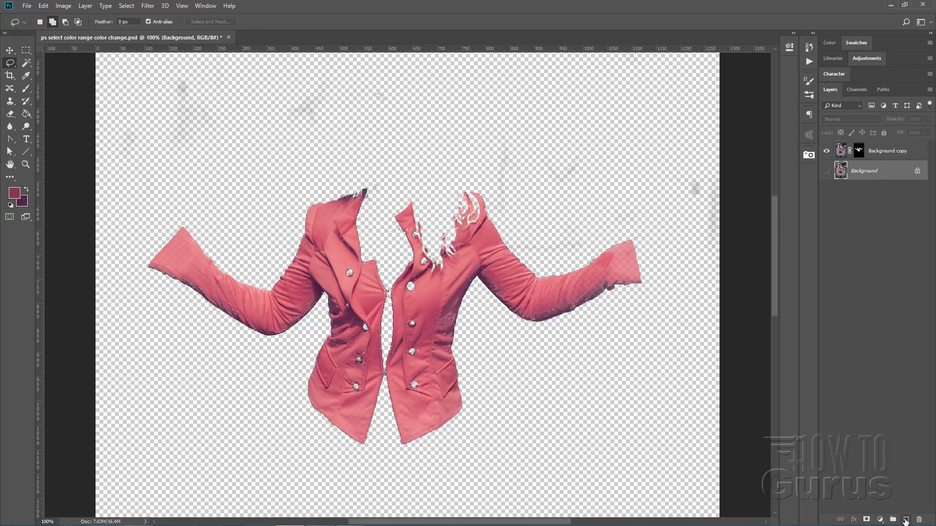
click(905, 520)
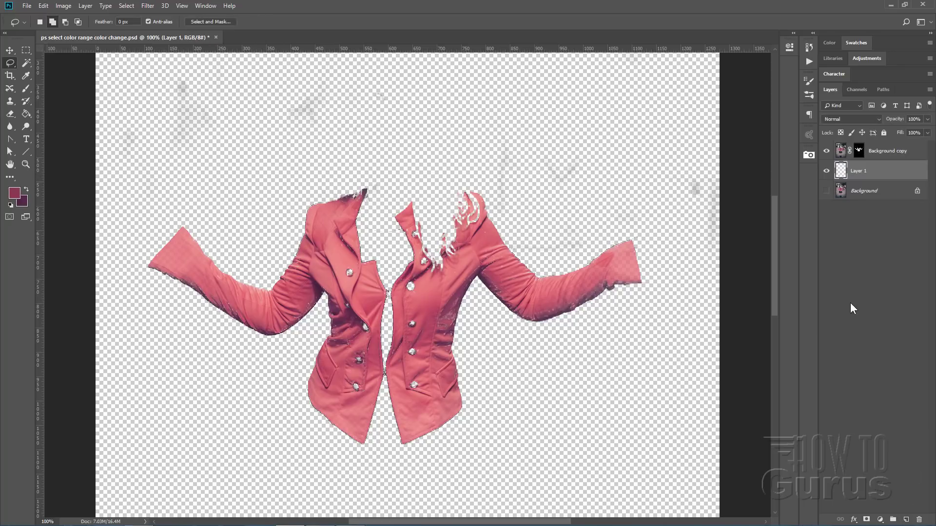
Fill the empty layer with white using the Paint Bucket, and compare the cut-out jacket with and without it.
click(11, 205)
click(26, 191)
click(27, 114)
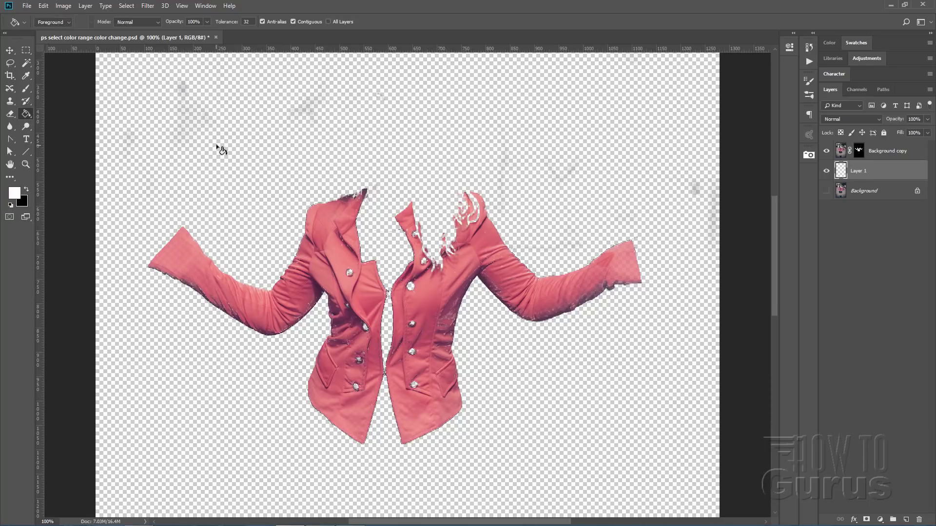
click(217, 145)
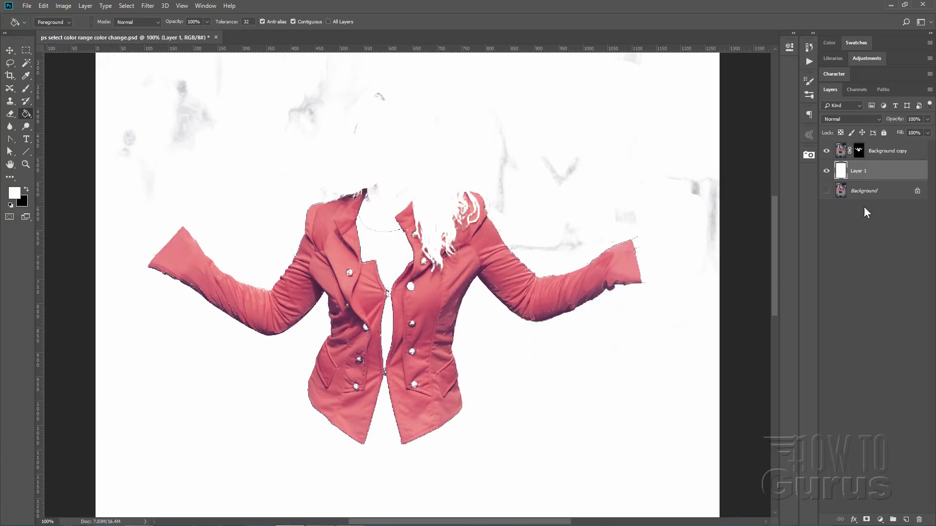
click(827, 171)
click(828, 172)
Paint the grey background smudges around the jacket black on the Background copy mask with a soft 51 px brush.
click(860, 155)
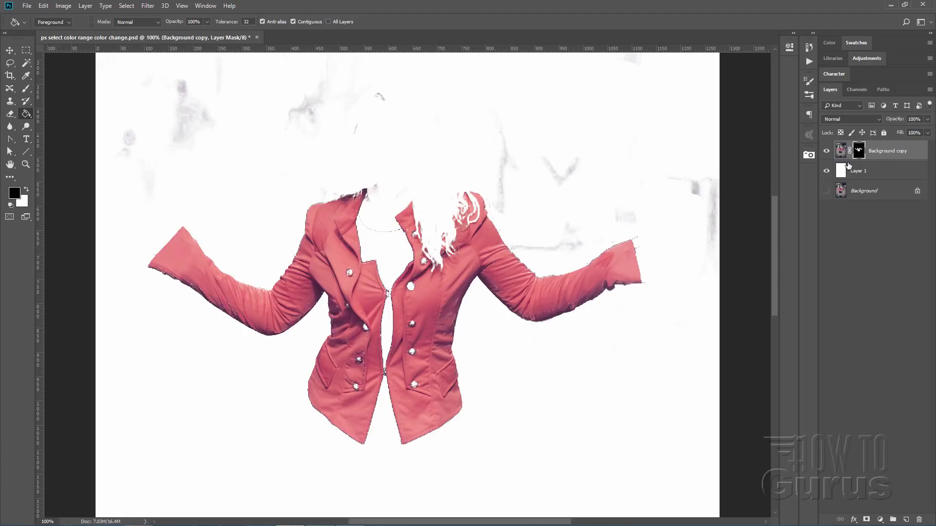
click(25, 89)
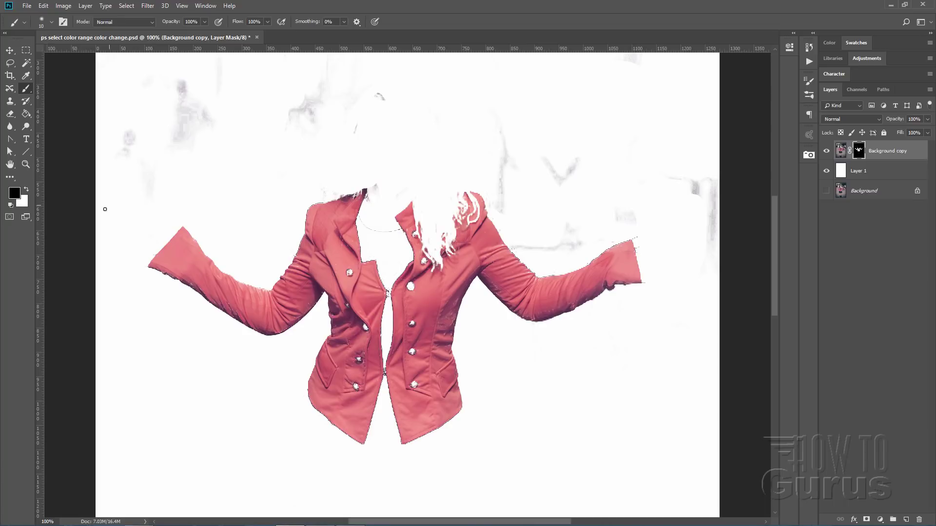
click(52, 21)
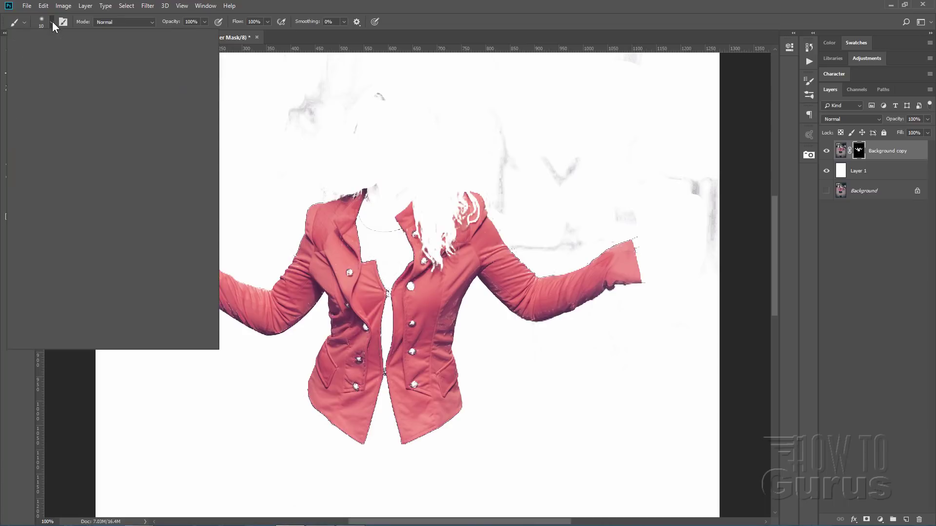
drag(65, 52, 70, 54)
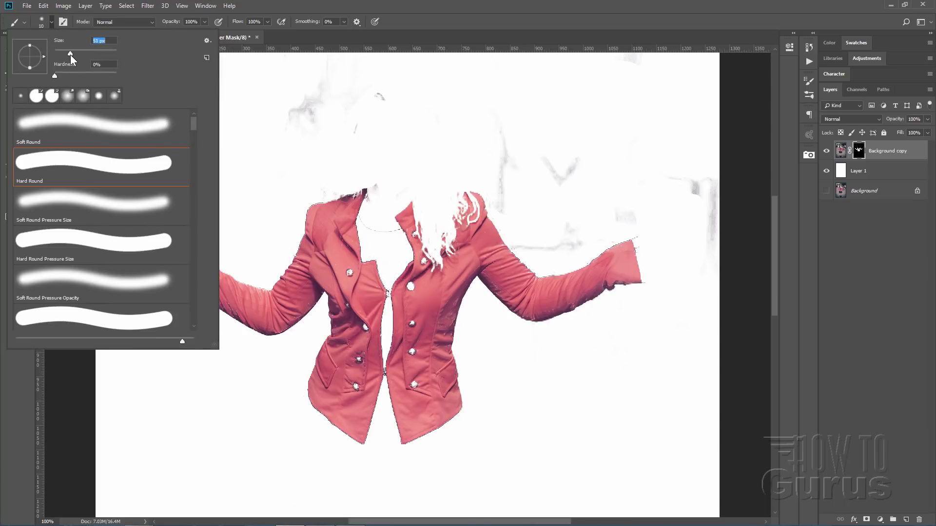
click(53, 22)
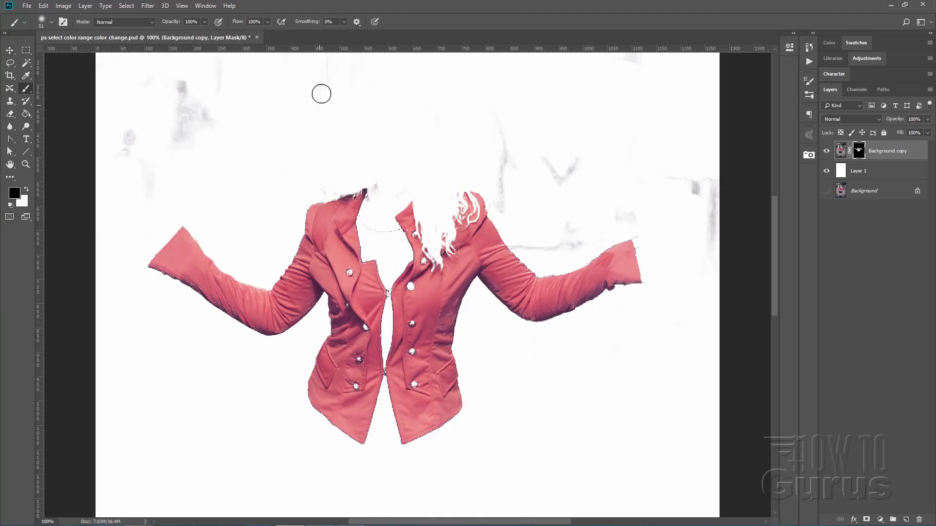
mouse_move(321, 94)
mouse_down()
mouse_move(287, 79)
mouse_move(309, 62)
mouse_move(165, 60)
mouse_move(103, 71)
mouse_move(87, 89)
mouse_move(124, 97)
mouse_move(145, 123)
mouse_move(207, 137)
mouse_move(177, 161)
mouse_move(165, 192)
mouse_move(180, 150)
mouse_move(158, 147)
mouse_move(204, 163)
mouse_up()
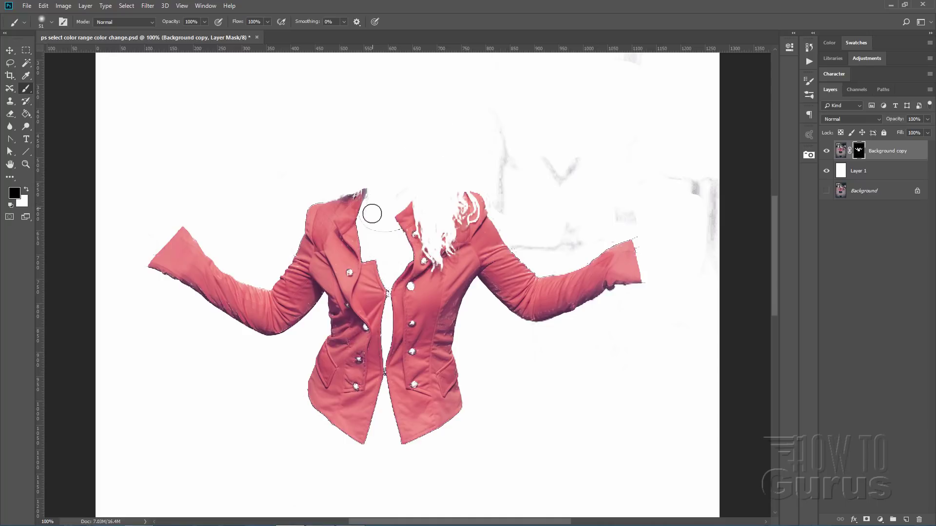
mouse_move(371, 213)
mouse_down()
mouse_move(374, 233)
mouse_move(391, 237)
mouse_move(385, 212)
mouse_up()
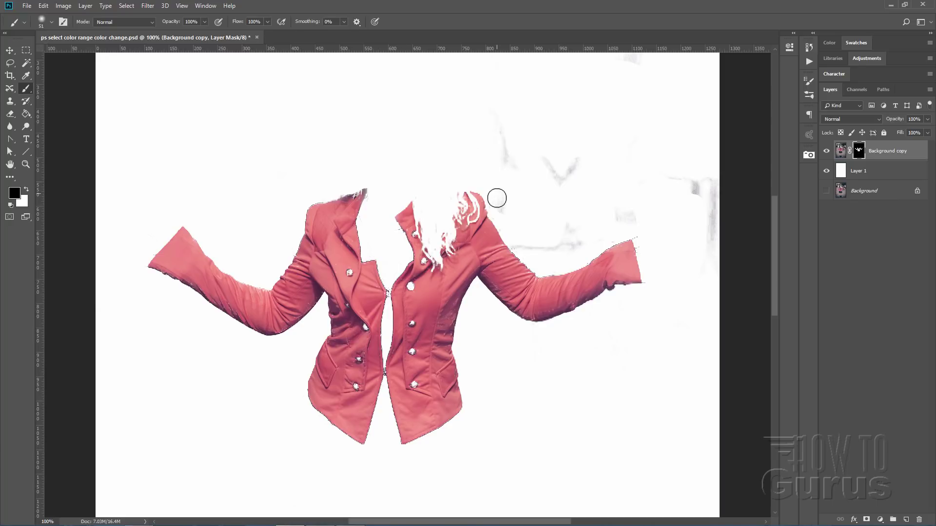
mouse_move(497, 198)
mouse_down()
mouse_move(510, 227)
mouse_move(505, 133)
mouse_move(510, 170)
mouse_move(510, 127)
mouse_move(522, 128)
mouse_move(582, 157)
mouse_move(518, 243)
mouse_move(559, 252)
mouse_move(589, 240)
mouse_move(562, 223)
mouse_move(559, 232)
mouse_move(686, 207)
mouse_move(702, 198)
mouse_move(705, 172)
mouse_move(714, 223)
mouse_move(630, 113)
mouse_move(648, 56)
mouse_move(578, 83)
mouse_up()
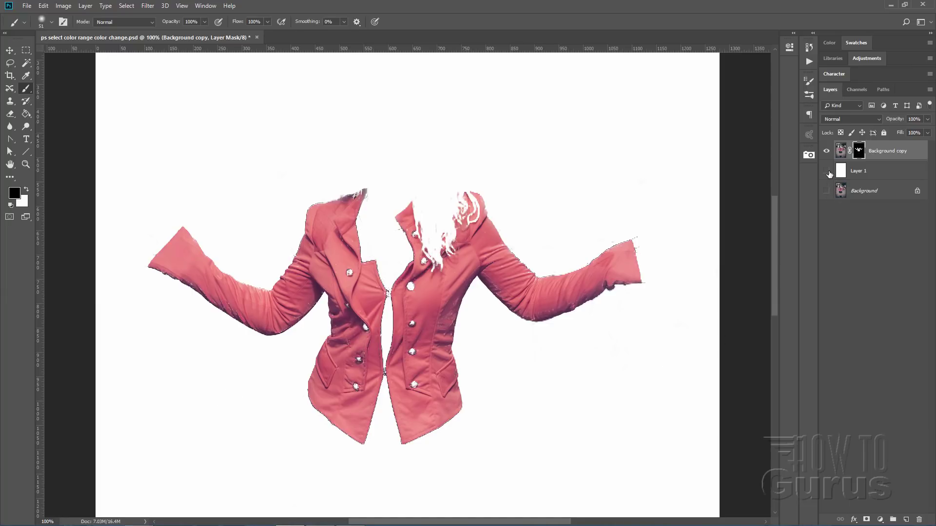
Compare the cleaned-up jacket cut-out with and without the white Layer 1 behind it.
click(828, 171)
click(828, 172)
click(828, 171)
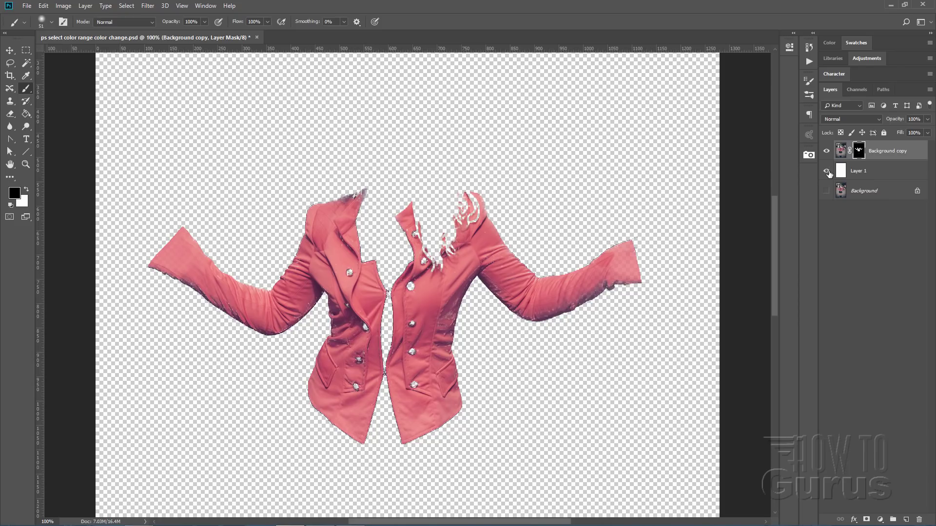
click(828, 172)
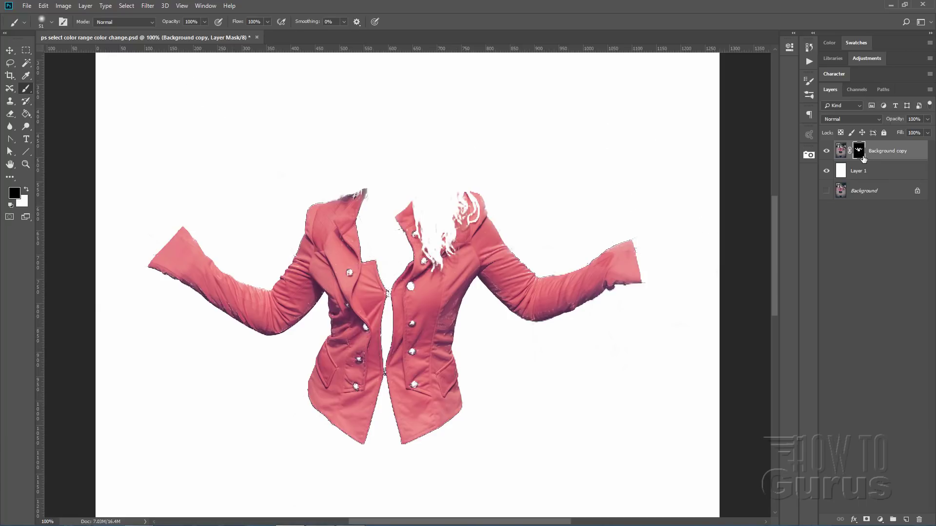
Display the Background copy's layer mask on its own, close up on the image-right sleeve.
key(alt)
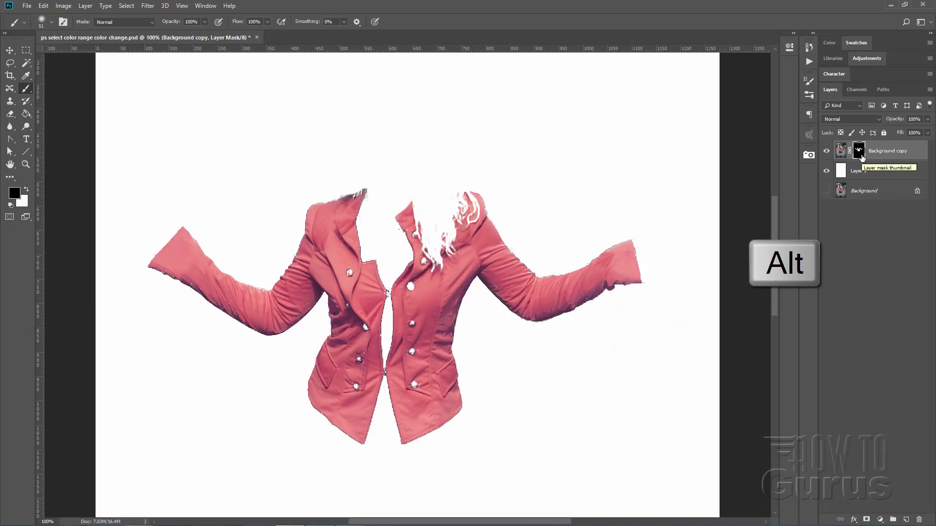
alt+click(859, 151)
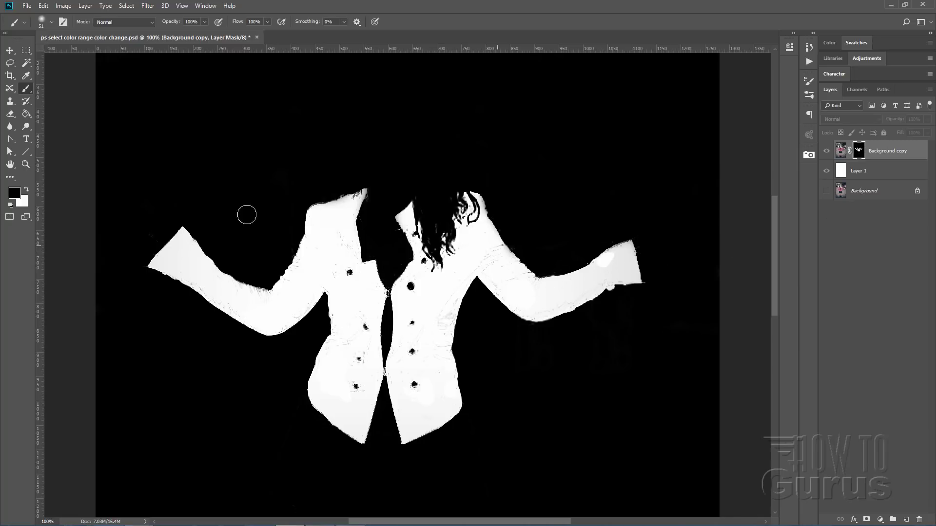
click(25, 165)
click(581, 275)
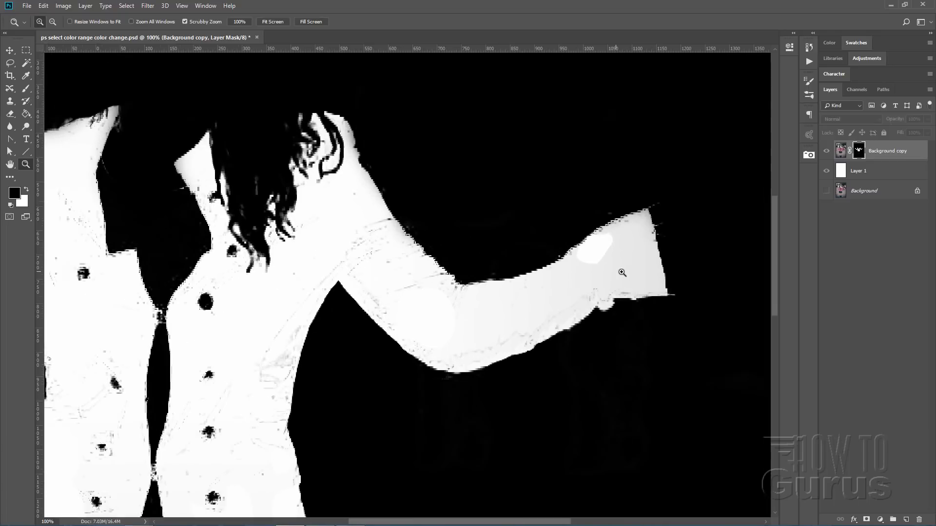
click(595, 237)
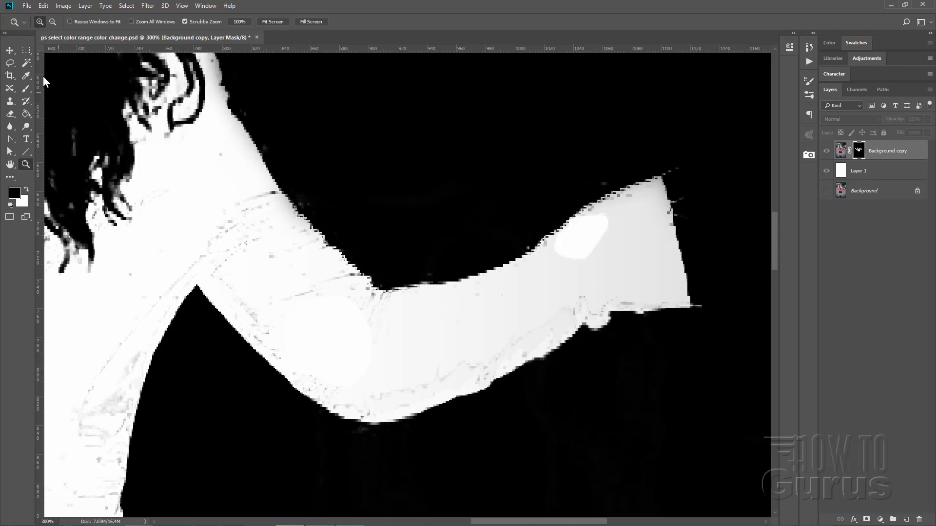
Apply a Brightness/Contrast adjustment to the layer mask with brightness 150 and contrast 100.
click(10, 51)
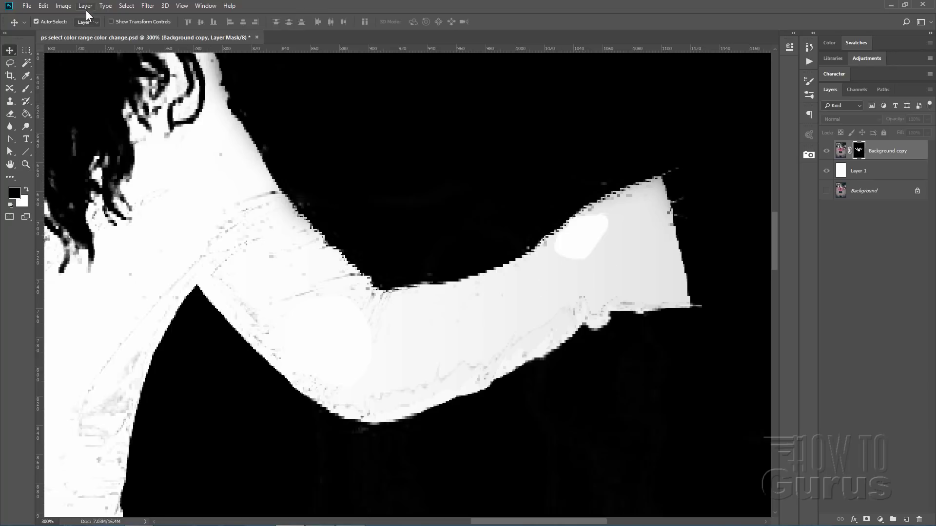
click(63, 6)
mouse_move(71, 30)
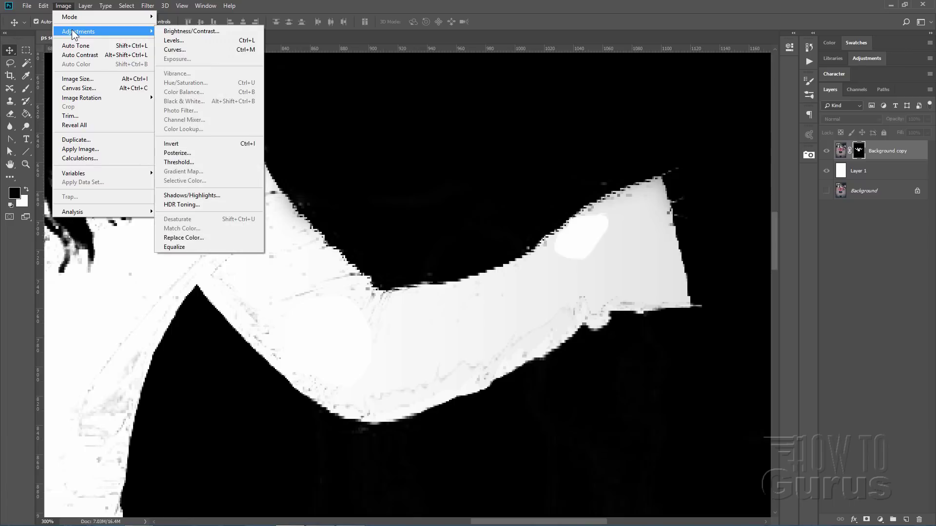
click(185, 30)
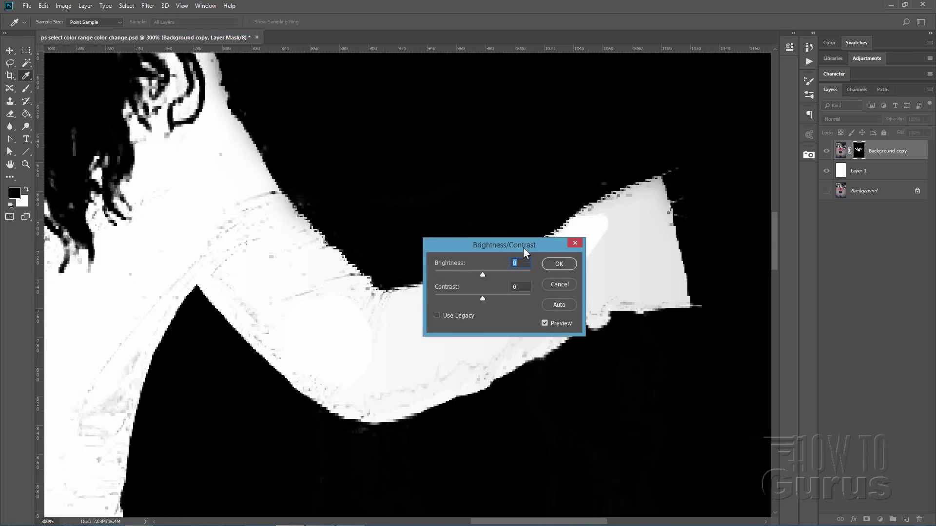
drag(522, 248, 657, 382)
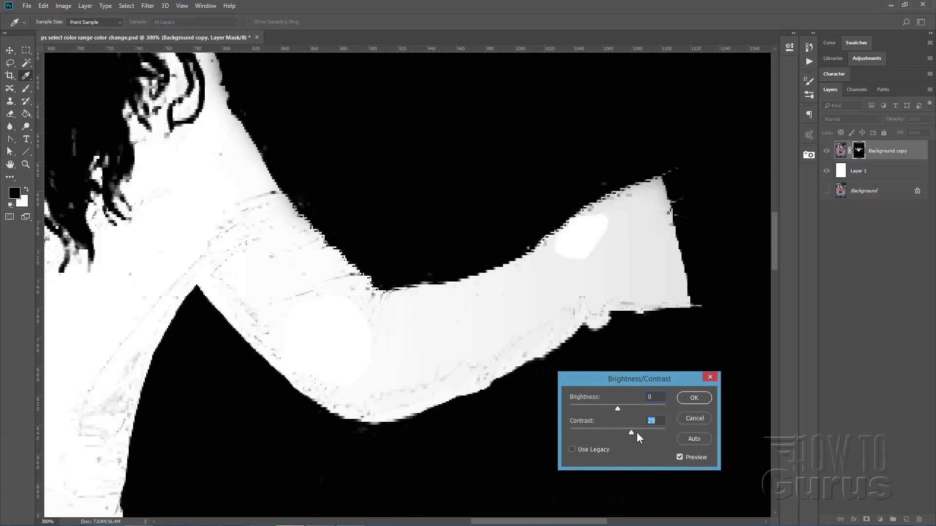
drag(637, 431, 681, 432)
drag(619, 408, 674, 408)
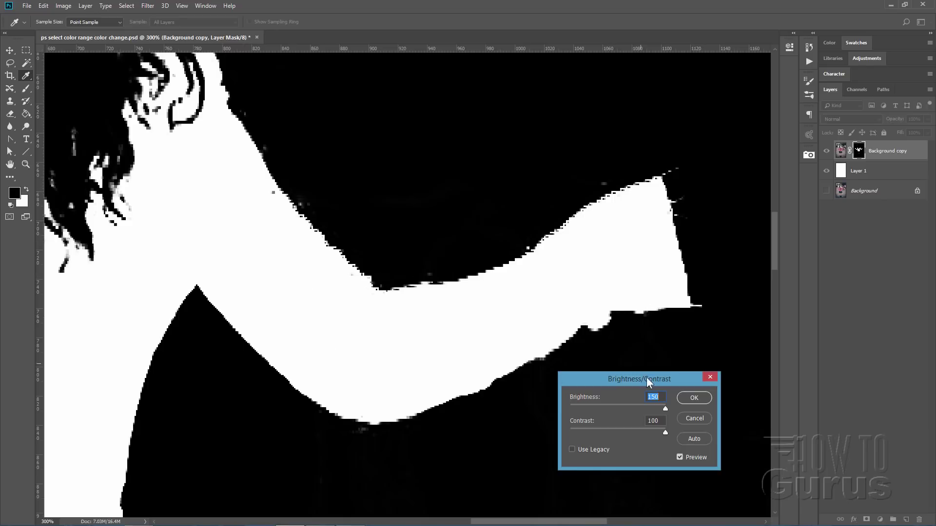
click(695, 399)
key(v)
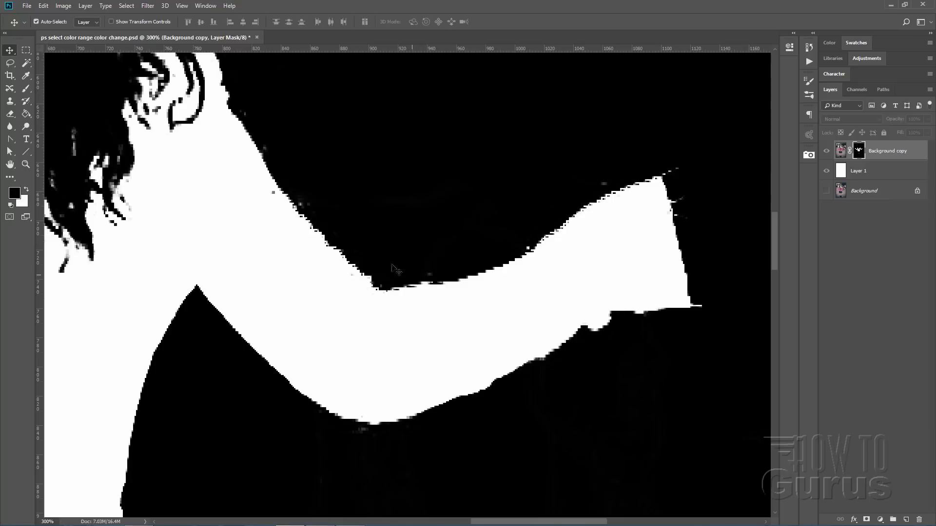
Paint out the stray specks along the image-right sleeve and cuff in black with a Hard Round 15 px brush.
click(26, 88)
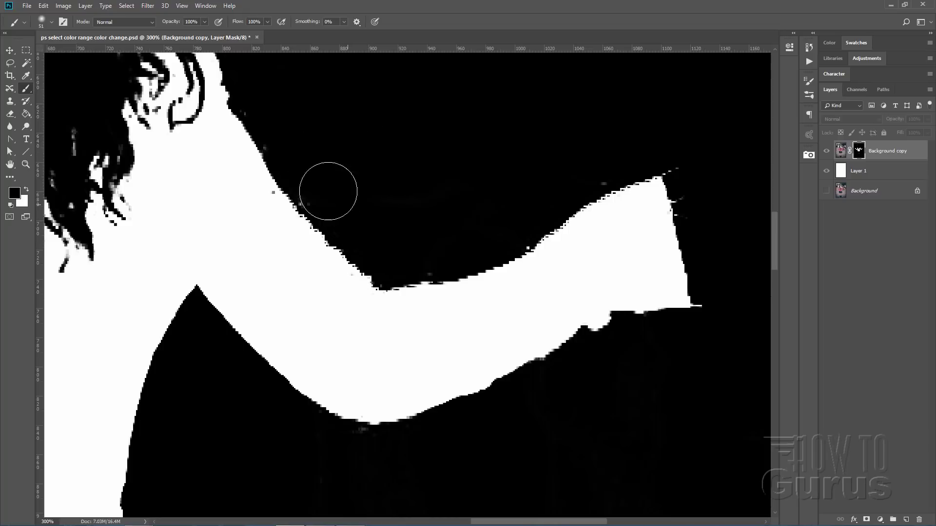
click(51, 22)
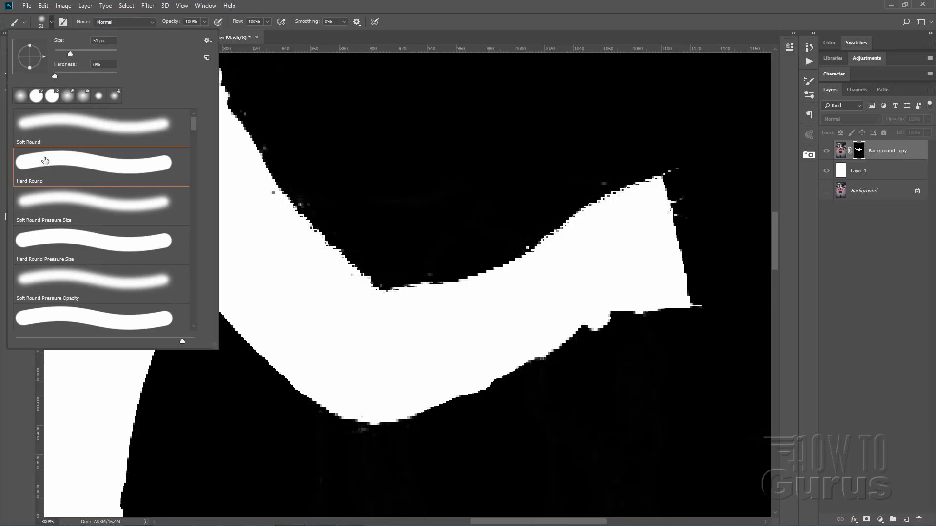
click(60, 162)
drag(69, 55, 60, 54)
click(50, 22)
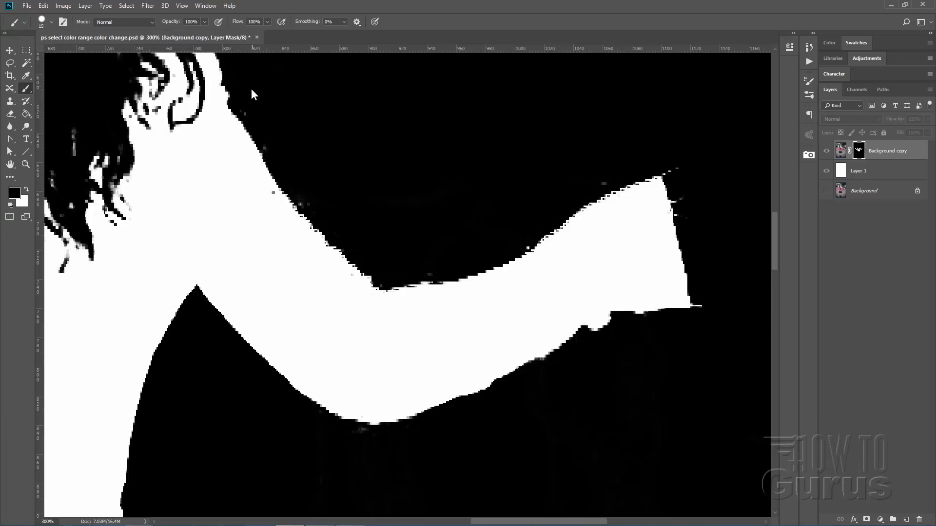
drag(267, 137, 313, 205)
mouse_move(521, 241)
mouse_down()
mouse_move(578, 181)
mouse_move(673, 157)
mouse_move(684, 215)
mouse_move(717, 288)
mouse_move(699, 305)
mouse_up()
drag(382, 438, 327, 432)
Paint out the wide grey patches and specks on the mask below the jacket's hem in black.
key(space)
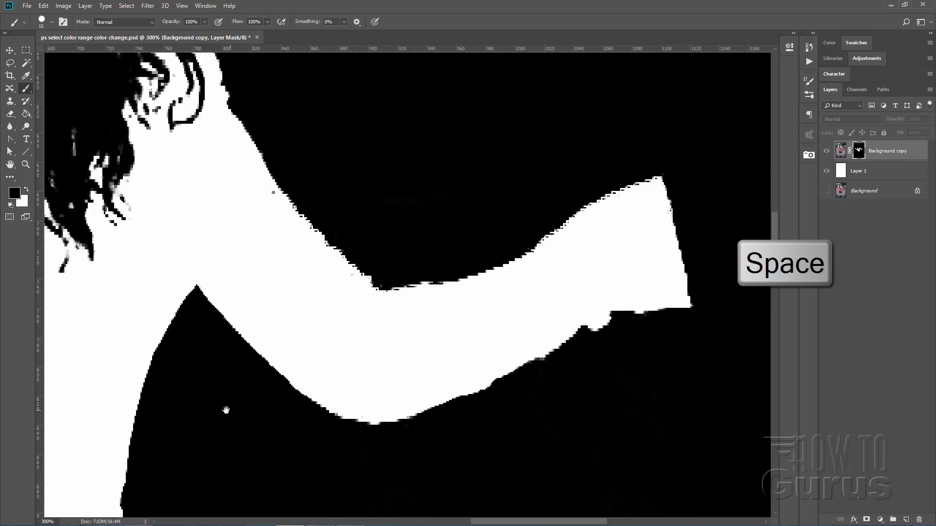
drag(226, 410, 345, 234)
mouse_move(303, 368)
mouse_down()
mouse_move(366, 234)
mouse_move(425, 166)
mouse_up()
key(ctrl+r)
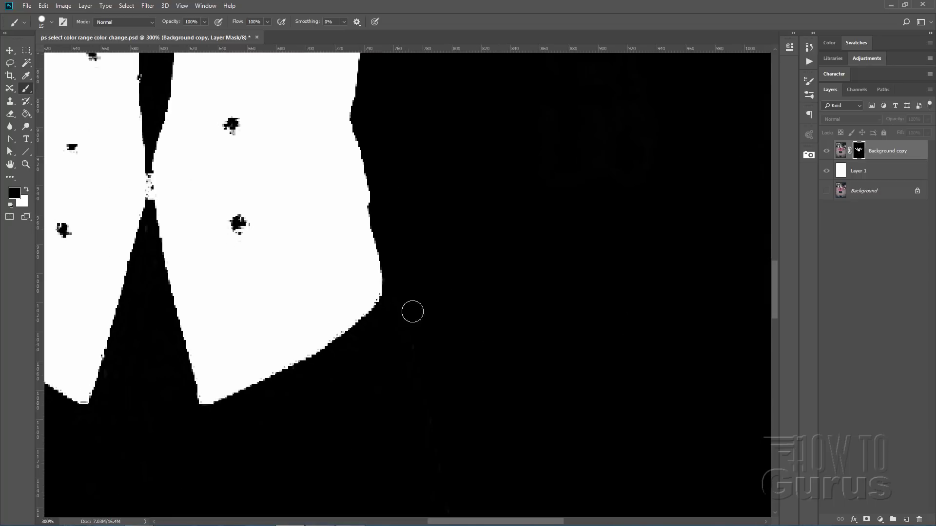
key(ctrl+r)
drag(401, 397, 555, 329)
key(ctrl+r)
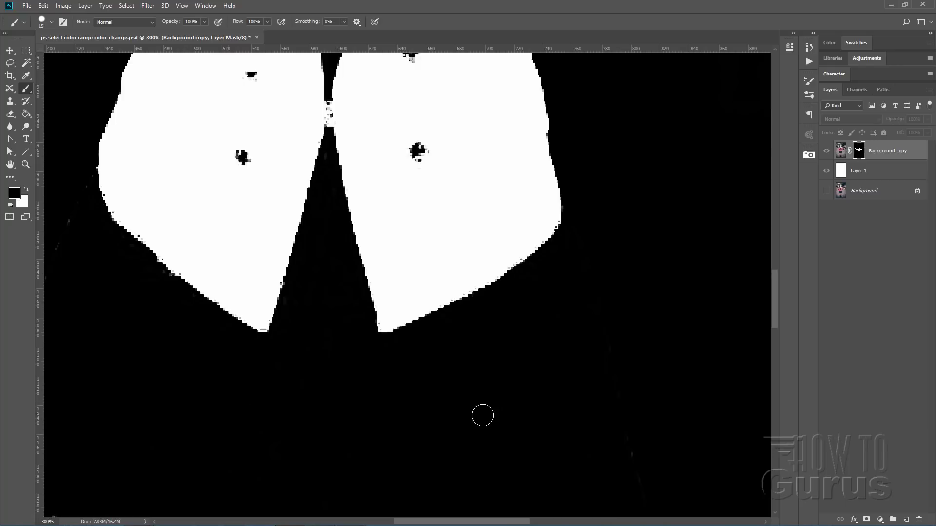
key(ctrl+r)
drag(520, 383, 580, 312)
scroll(580, 312, down, 5)
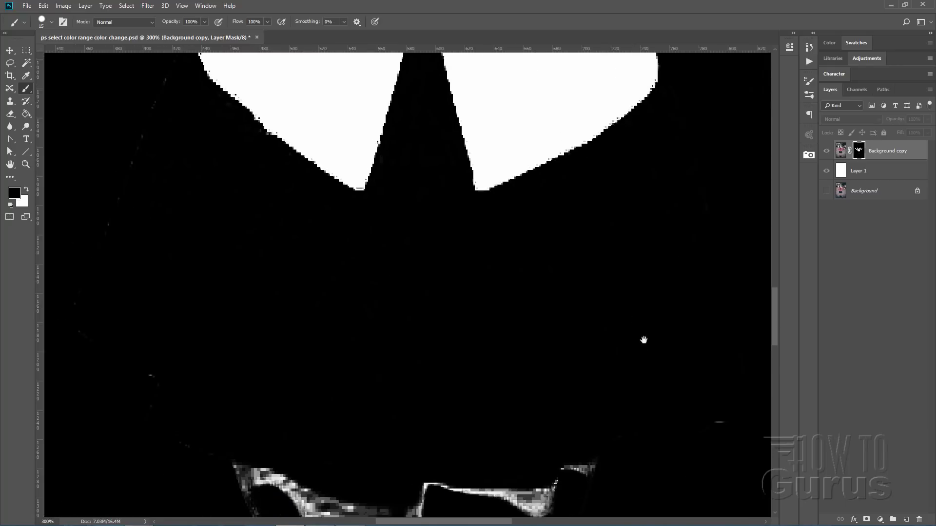
key(ctrl+r)
mouse_move(534, 365)
mouse_down()
mouse_move(404, 376)
mouse_move(494, 371)
mouse_move(453, 390)
mouse_move(513, 411)
mouse_move(435, 376)
mouse_move(342, 381)
mouse_move(123, 254)
mouse_move(119, 301)
mouse_move(184, 408)
mouse_move(215, 371)
mouse_move(274, 384)
mouse_move(213, 391)
mouse_move(185, 425)
mouse_move(233, 434)
mouse_move(199, 403)
mouse_move(236, 437)
mouse_move(292, 448)
mouse_move(433, 441)
mouse_move(498, 453)
mouse_move(513, 473)
mouse_move(453, 428)
mouse_up()
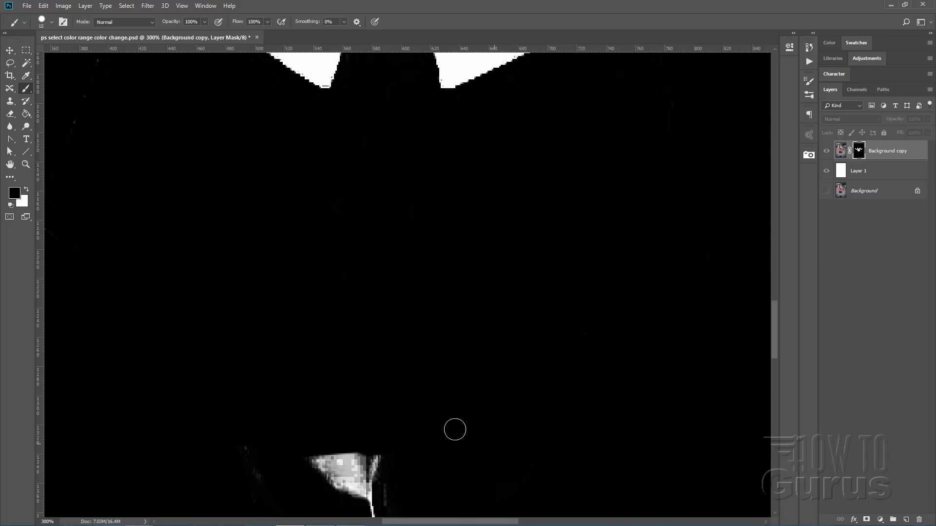
Paint out the remaining small light patch farther below the jacket on the mask in black.
key(space)
drag(395, 428, 480, 262)
mouse_move(424, 277)
mouse_down()
mouse_move(298, 405)
mouse_move(447, 355)
mouse_move(577, 397)
mouse_move(496, 434)
mouse_move(480, 474)
mouse_move(388, 152)
mouse_up()
key(space)
mouse_move(463, 260)
mouse_down()
mouse_move(474, 367)
mouse_move(499, 431)
mouse_move(553, 428)
mouse_move(593, 361)
mouse_move(583, 330)
mouse_up()
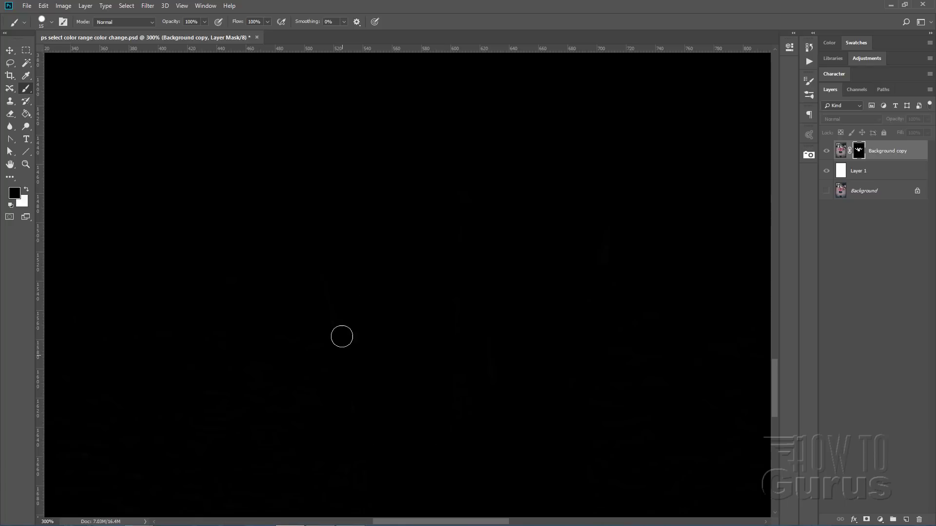
Check the lower part of the mask and paint out the dotted line of specks beside the image-left hem.
key(space)
key(ctrl+r)
drag(292, 422, 362, 158)
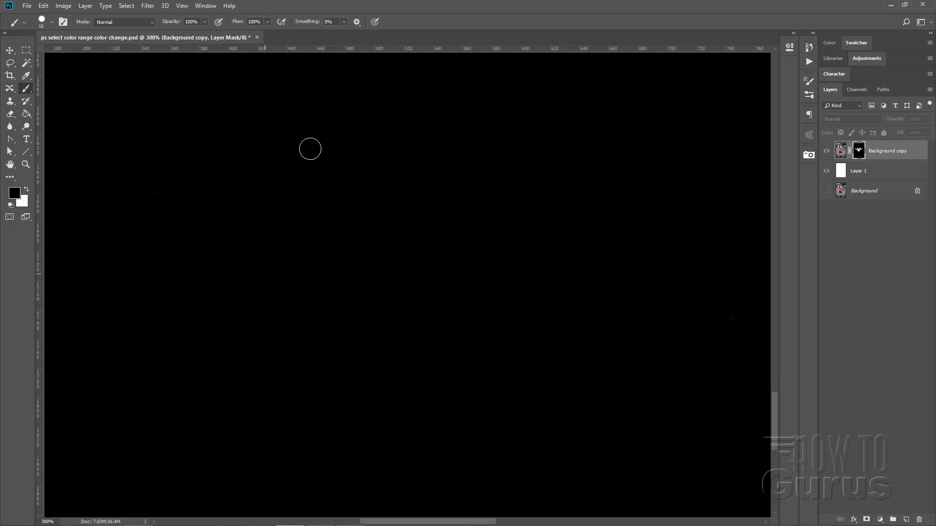
key(space)
mouse_move(305, 274)
mouse_down()
mouse_move(360, 217)
mouse_move(320, 167)
mouse_move(312, 200)
mouse_move(311, 161)
mouse_move(312, 330)
mouse_move(321, 382)
mouse_up()
key(ctrl+r)
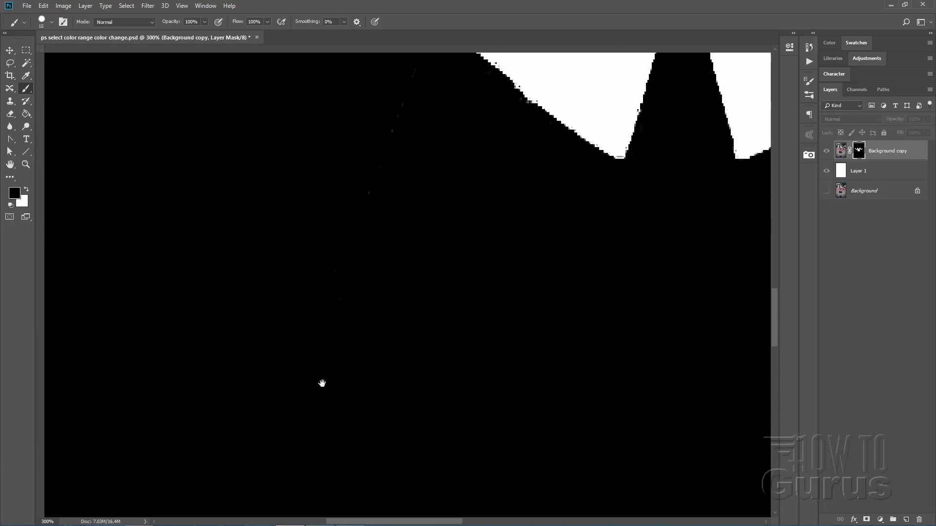
mouse_move(278, 217)
mouse_down()
mouse_move(280, 322)
mouse_move(306, 423)
mouse_up()
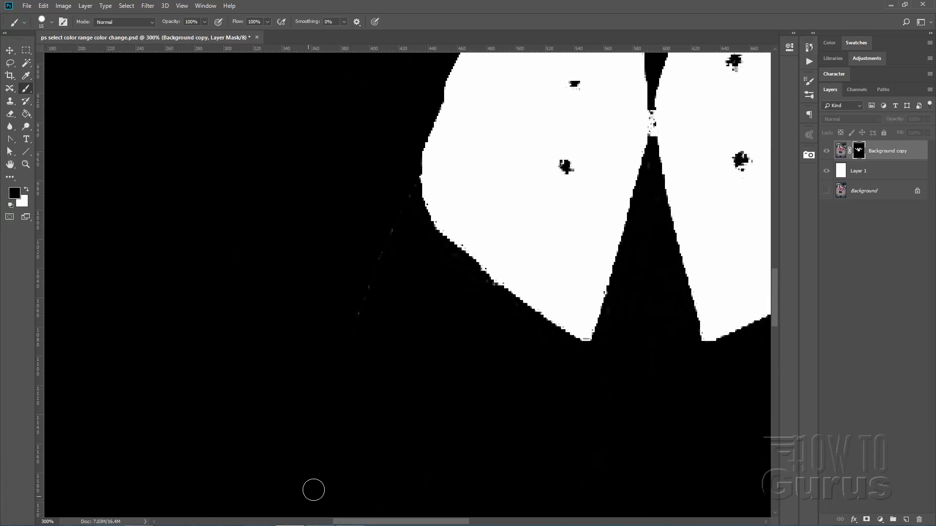
drag(314, 489, 391, 231)
Paint out the stray specks around the end of the image-left cuff on the mask in black.
drag(326, 166, 271, 374)
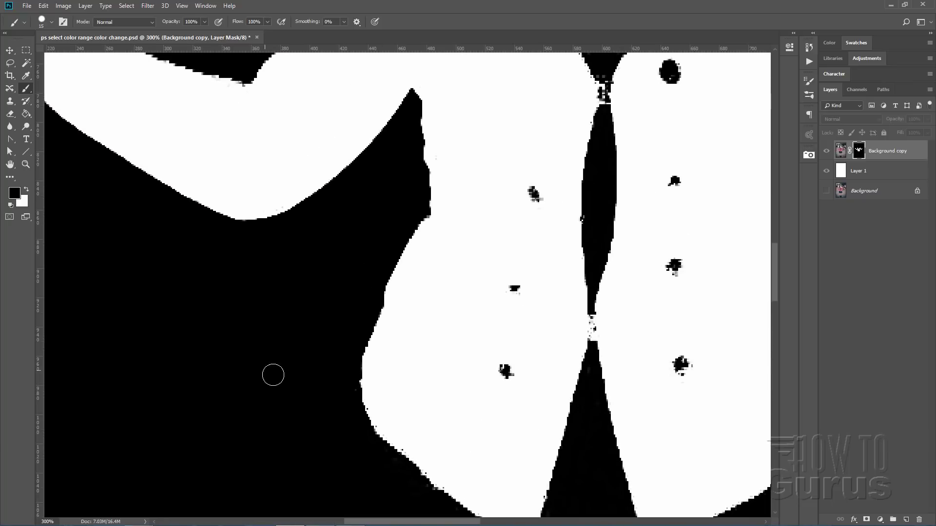
drag(219, 268, 368, 376)
key(ctrl+r)
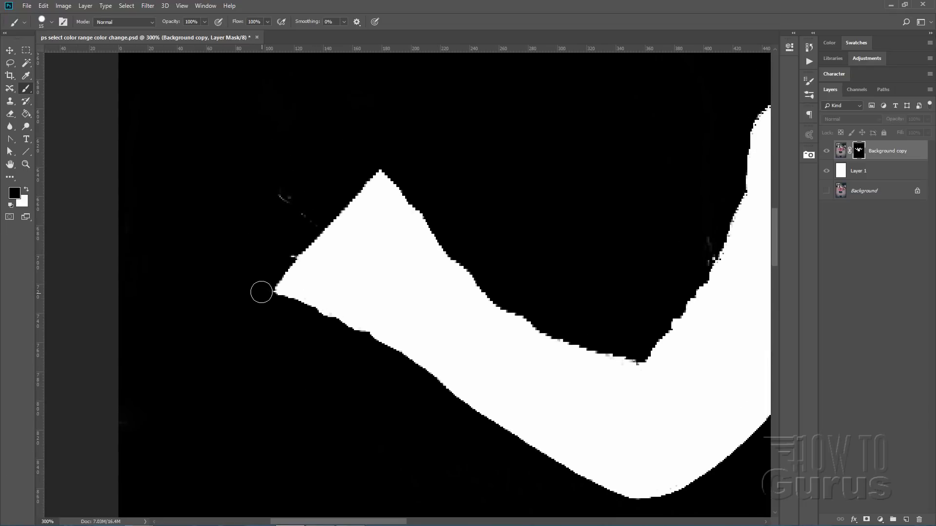
mouse_move(288, 249)
mouse_down()
mouse_move(304, 212)
mouse_move(276, 183)
mouse_move(292, 239)
mouse_up()
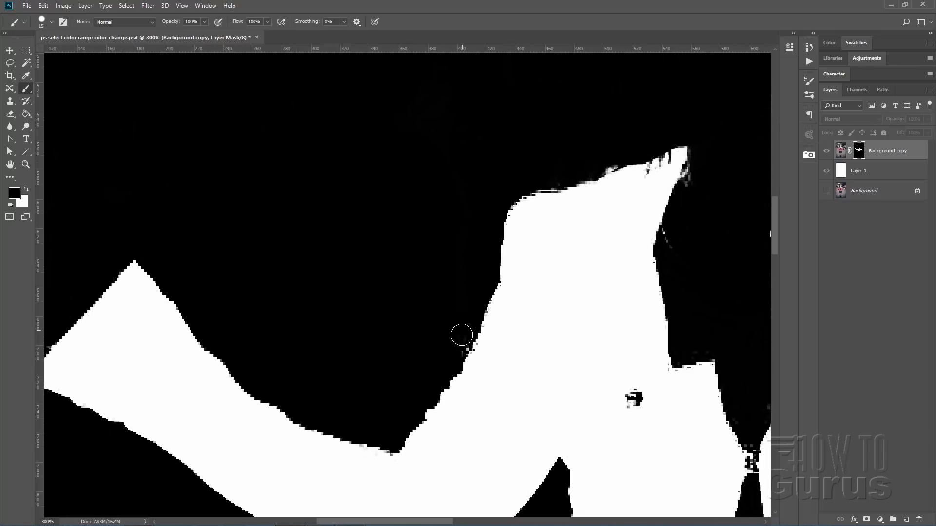
Paint out the stray specks along the image-left shoulder and the thin light lines in the neck opening on the mask in black.
drag(459, 336, 257, 251)
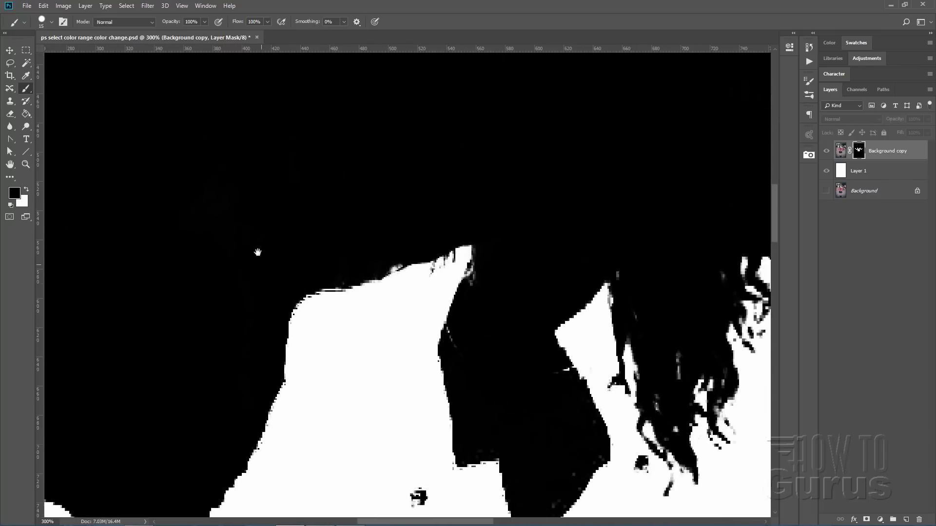
drag(370, 243, 354, 241)
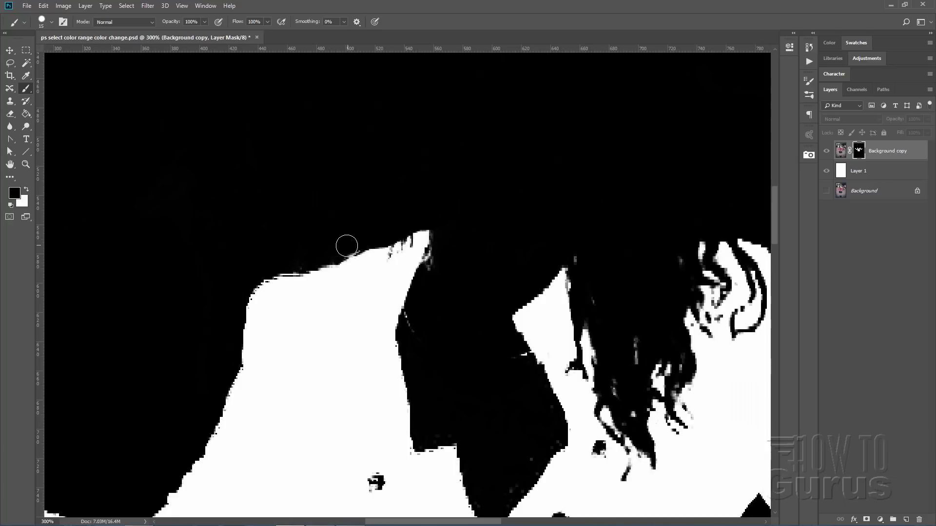
mouse_move(416, 313)
mouse_down()
mouse_move(414, 328)
mouse_move(437, 253)
mouse_move(457, 351)
mouse_move(517, 344)
mouse_move(550, 430)
mouse_move(505, 488)
mouse_up()
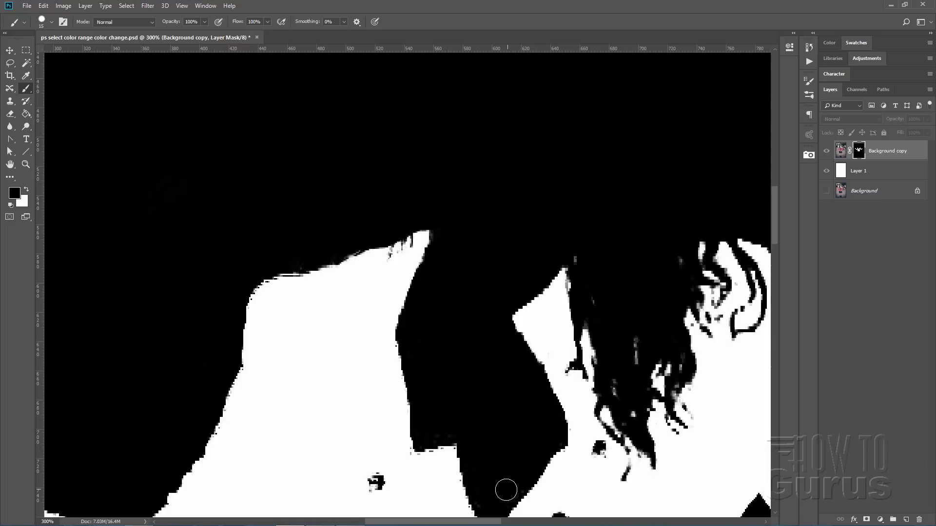
drag(485, 441, 469, 291)
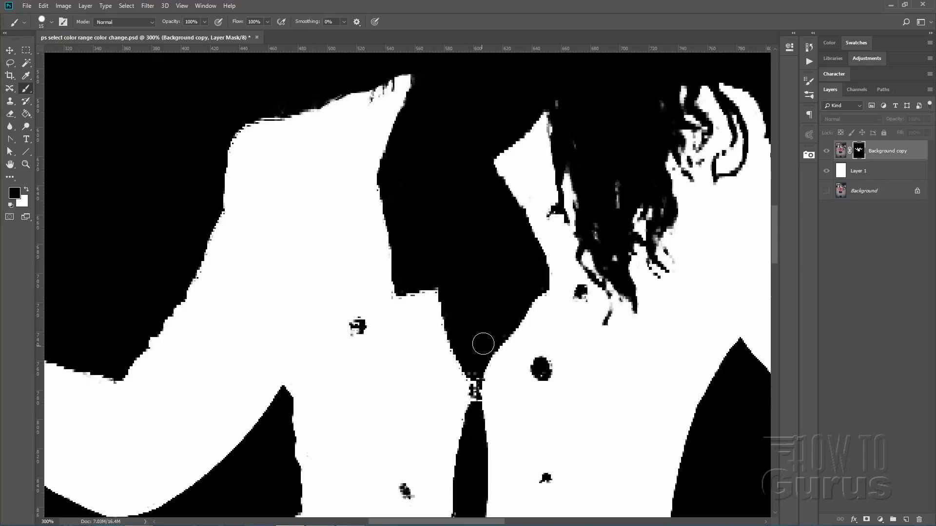
Make white the painting colour and examine both sleeves, the jacket body and the hem on the mask for leftover dark specks.
click(26, 191)
drag(228, 297, 402, 198)
drag(328, 291, 484, 291)
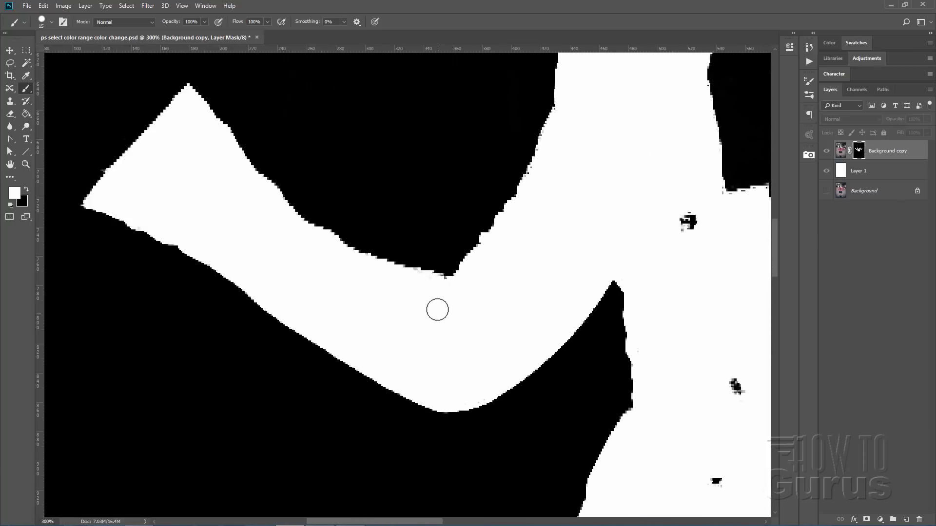
drag(538, 286, 424, 168)
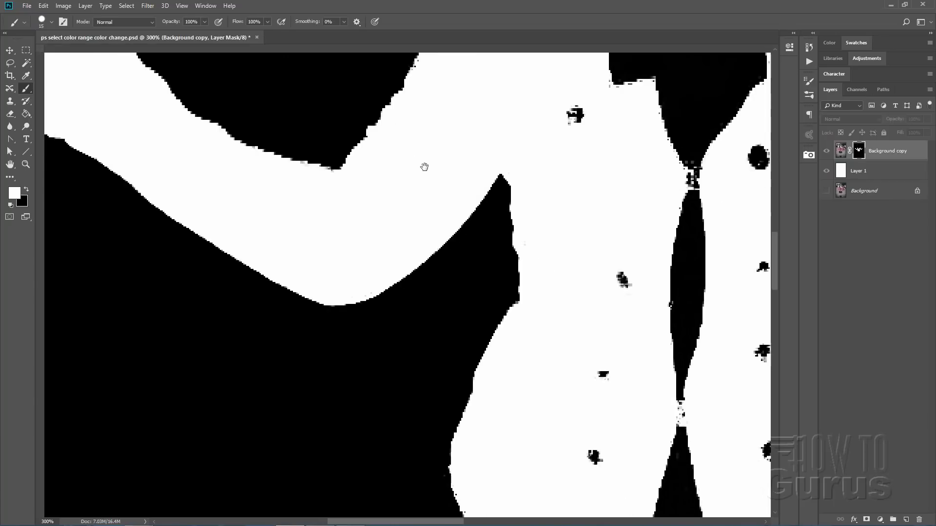
drag(571, 325, 495, 219)
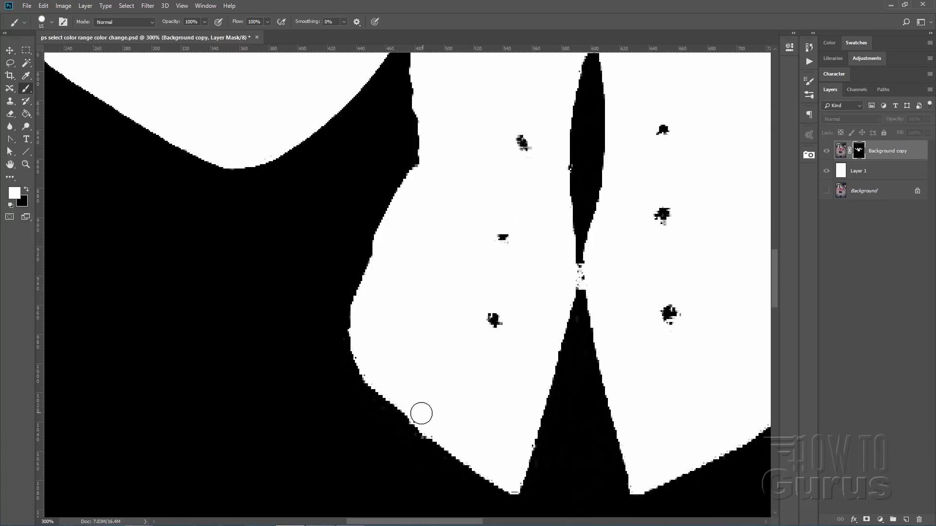
drag(470, 422, 371, 378)
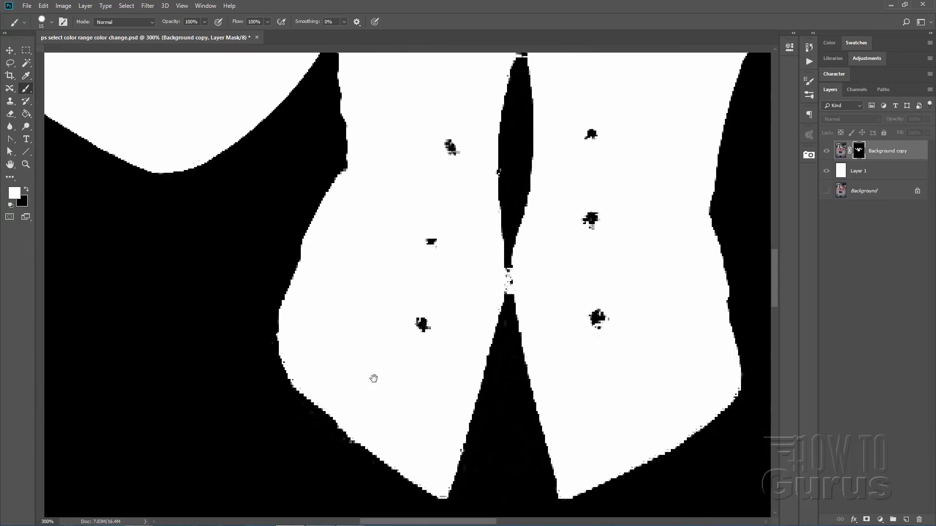
drag(434, 278, 386, 390)
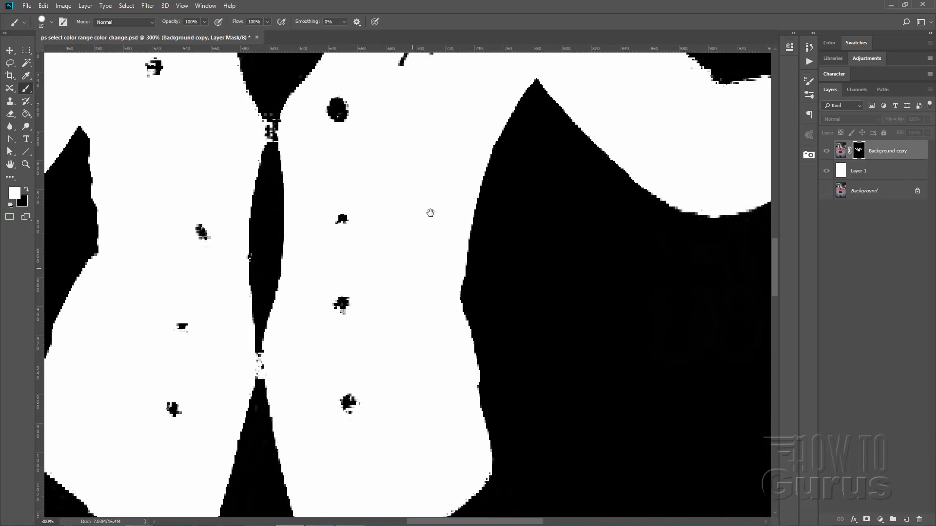
drag(440, 156, 274, 369)
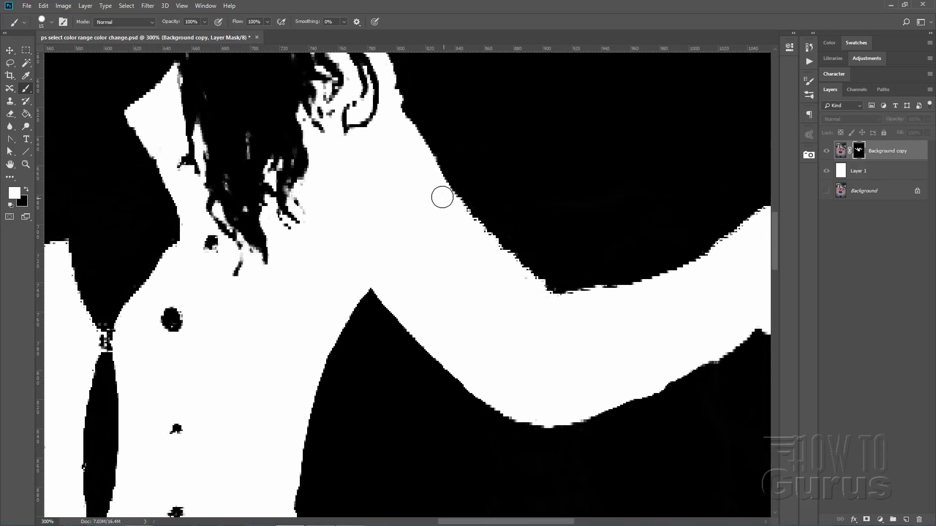
drag(580, 328, 433, 295)
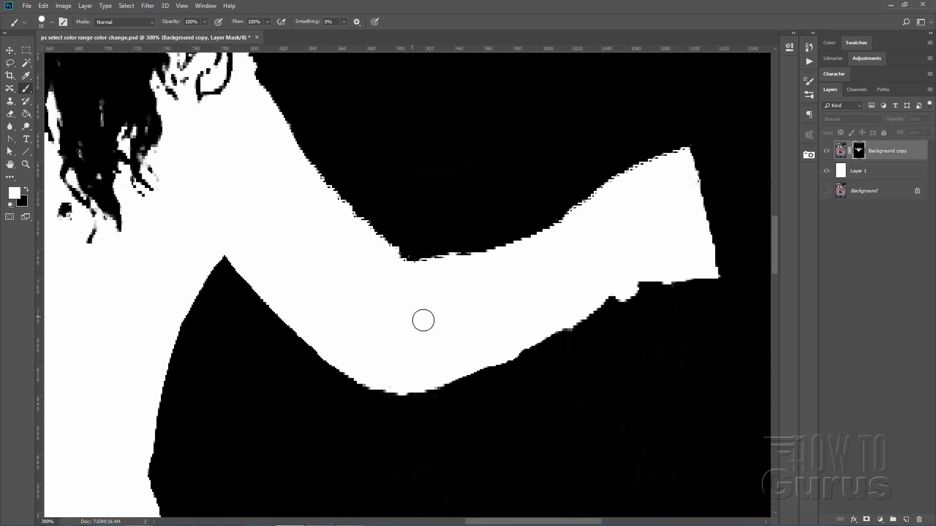
drag(300, 192, 449, 278)
scroll(511, 272, down, 3)
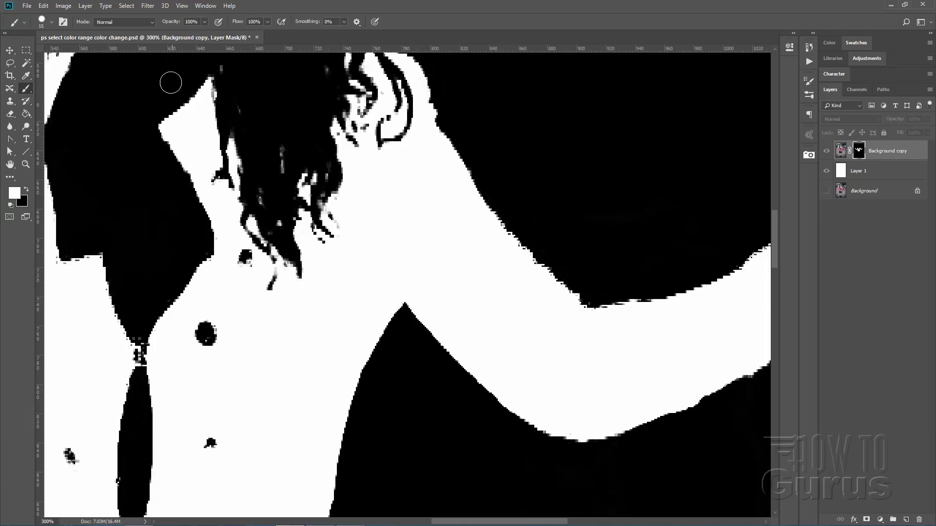
Soften the mask's edges with a Gaussian Blur of 0.5 pixels radius.
click(147, 6)
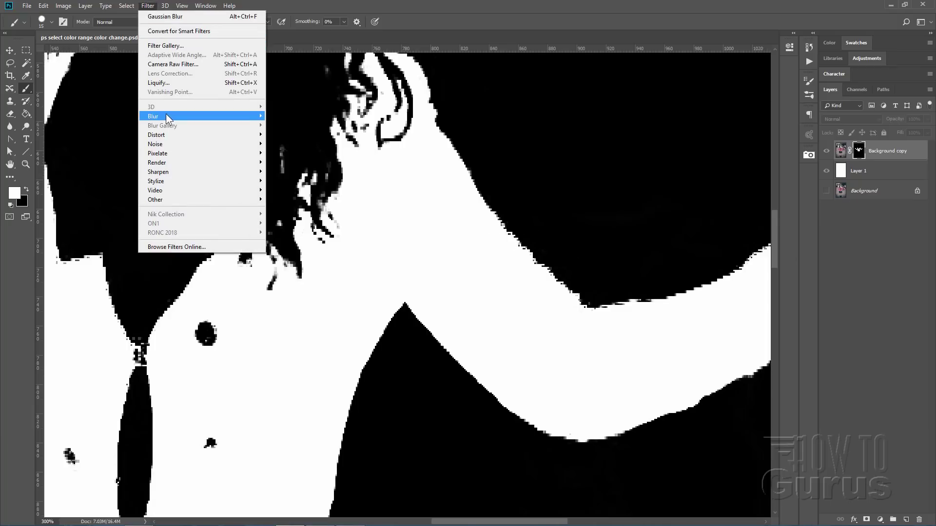
mouse_move(174, 118)
click(291, 153)
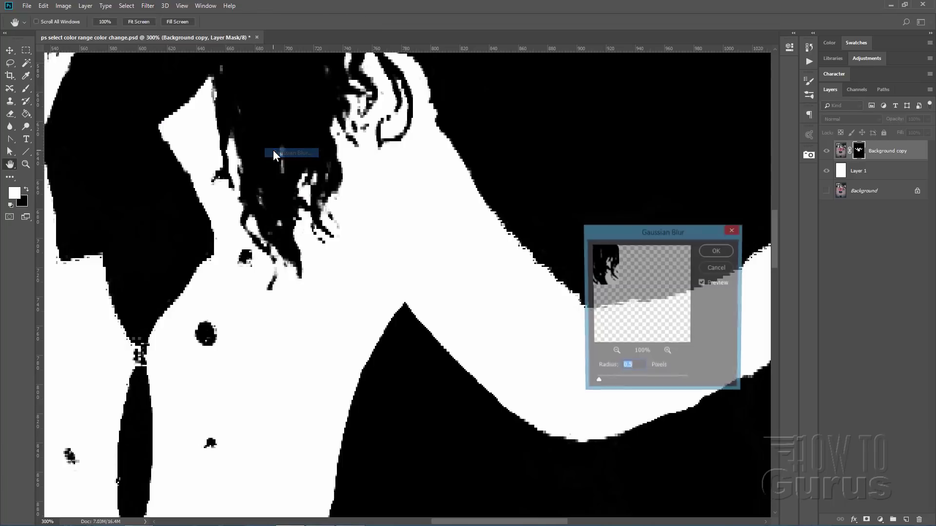
click(703, 283)
click(703, 283)
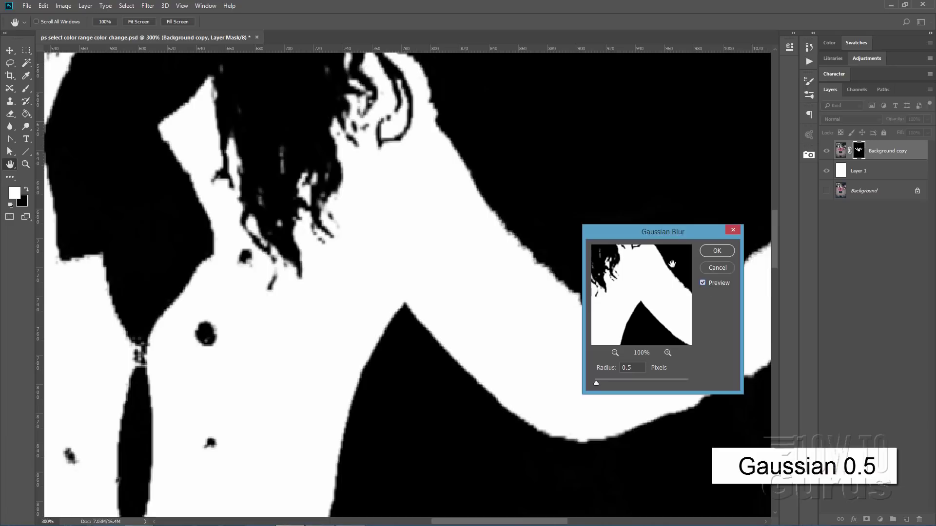
drag(630, 233, 659, 236)
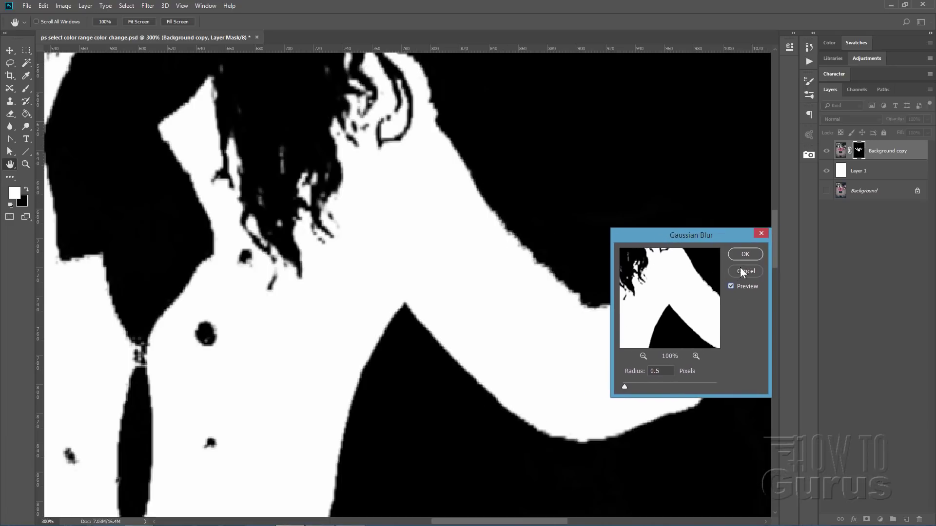
click(744, 255)
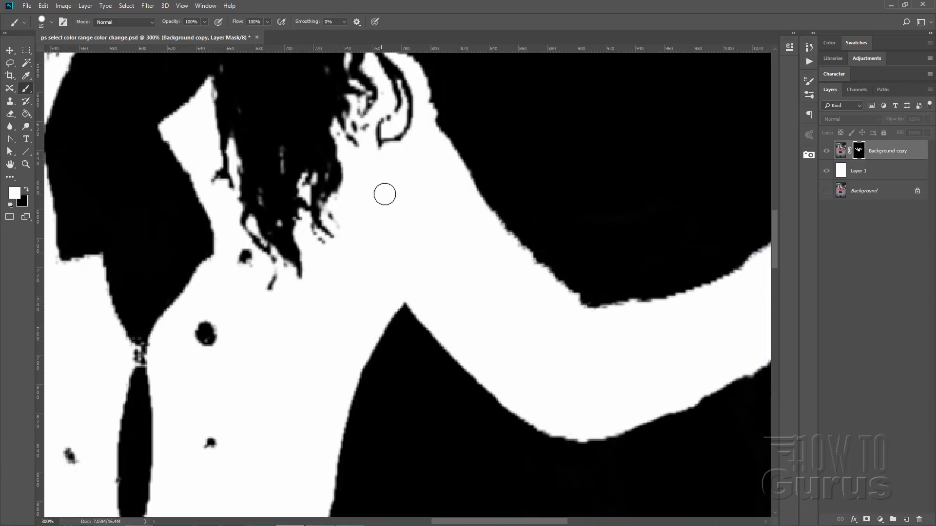
Paint out the bright streak at the image's upper edge and the grey patches above the jacket on the mask in black.
click(27, 164)
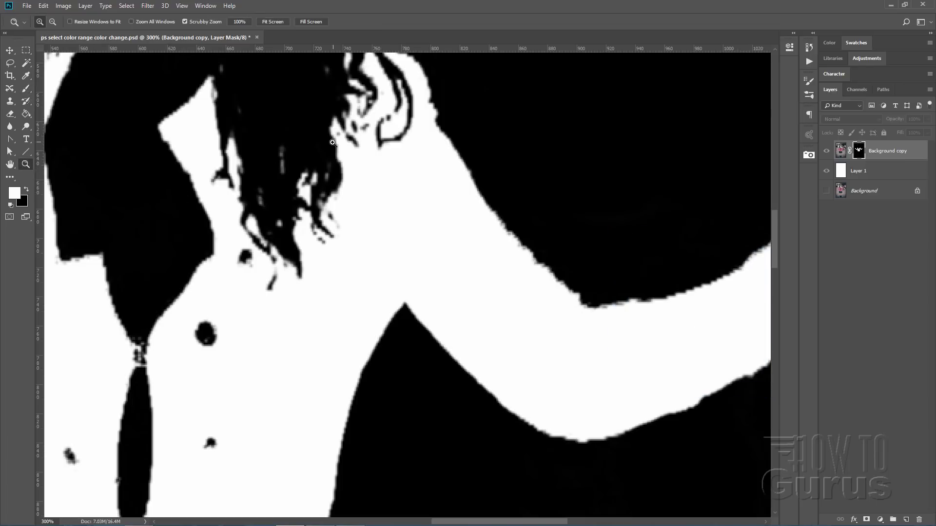
click(272, 22)
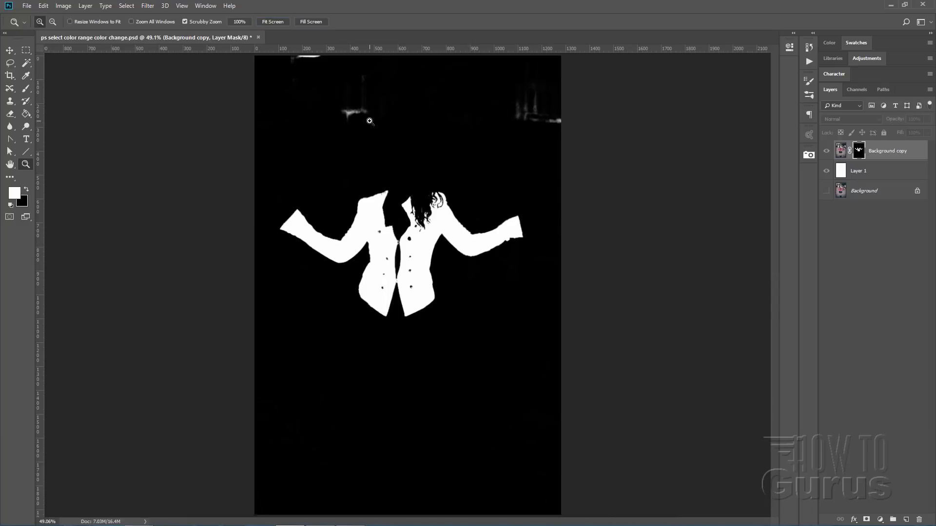
click(452, 115)
scroll(664, 179, up, 2)
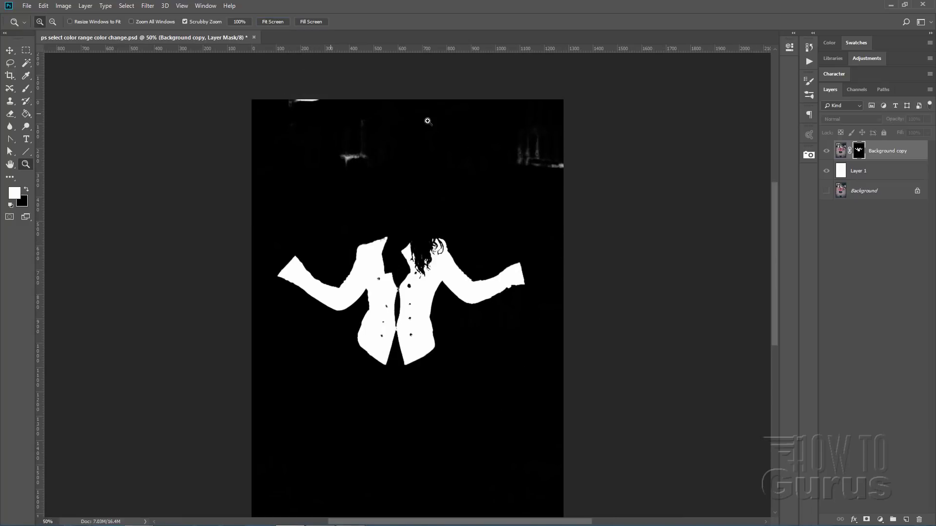
click(417, 164)
click(414, 162)
scroll(412, 175, up, 3)
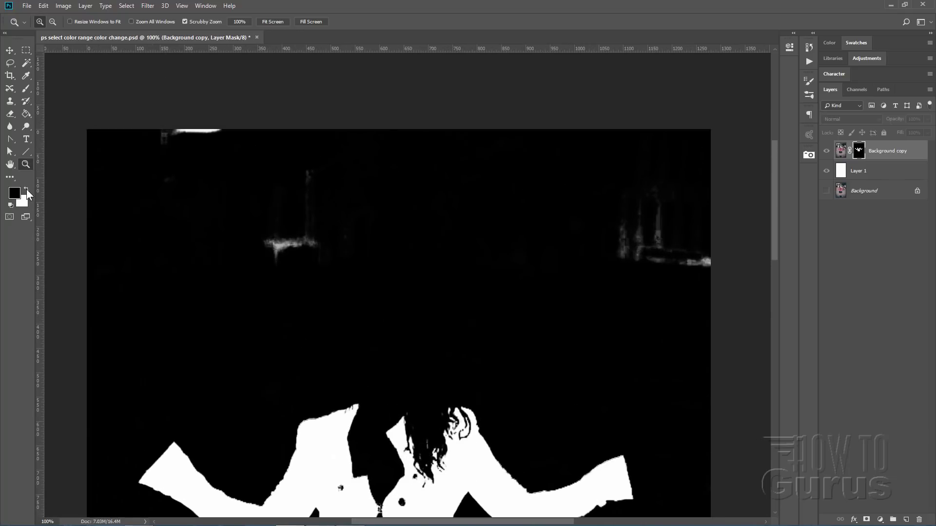
click(25, 88)
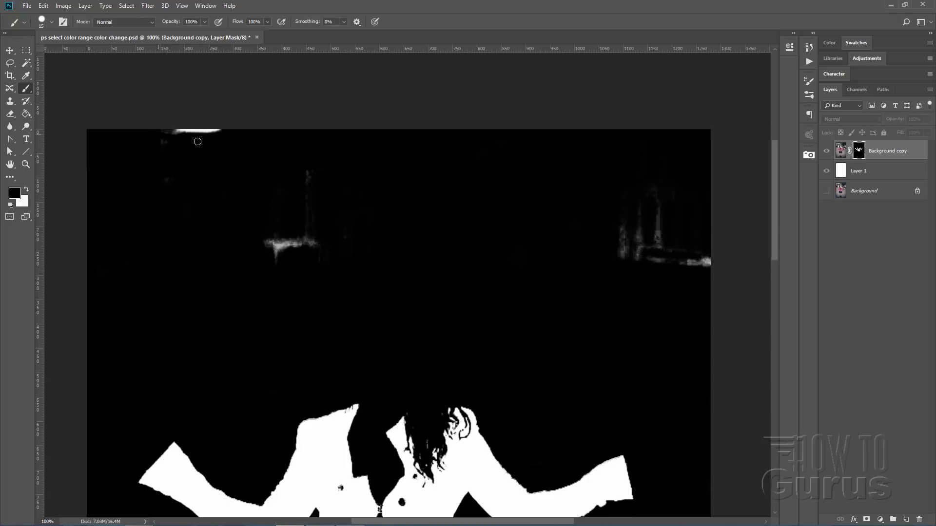
mouse_move(197, 142)
mouse_down()
mouse_move(241, 135)
mouse_move(228, 127)
mouse_move(260, 130)
mouse_up()
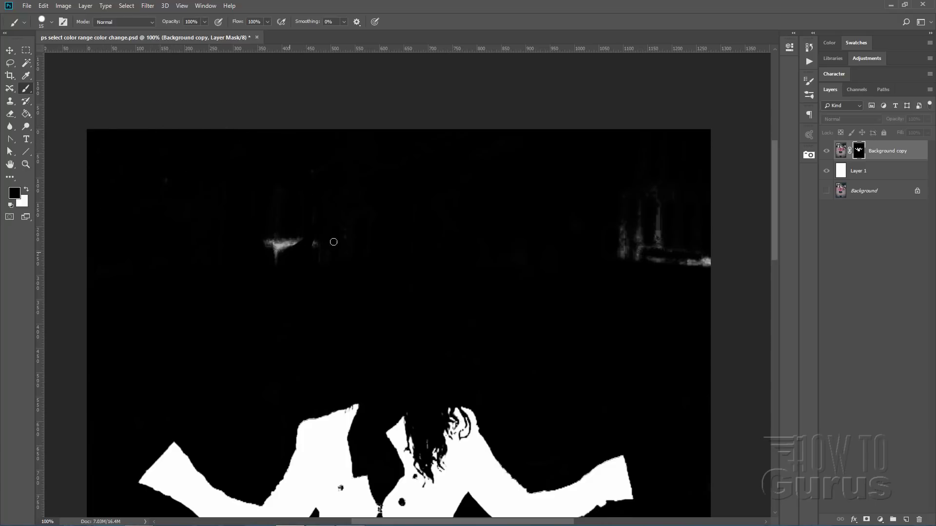
drag(334, 242, 310, 235)
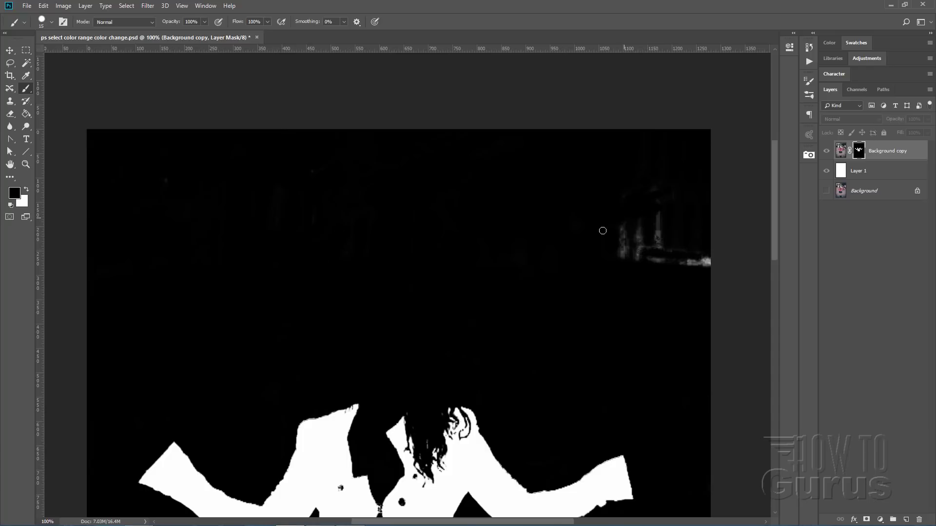
mouse_move(677, 224)
mouse_down()
mouse_move(620, 243)
mouse_move(657, 203)
mouse_move(662, 242)
mouse_move(653, 248)
mouse_move(673, 241)
mouse_move(655, 263)
mouse_move(692, 258)
mouse_up()
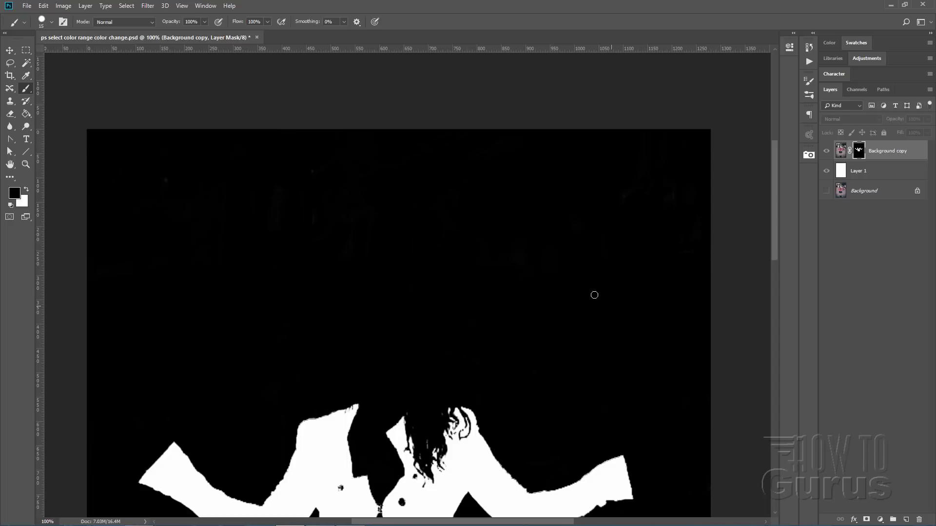
Check the cleaned mask, leave the mask view and inspect the whole cut-out jacket against the white layer.
scroll(570, 247, down, 5)
key(ctrl+r)
scroll(599, 189, up, 3)
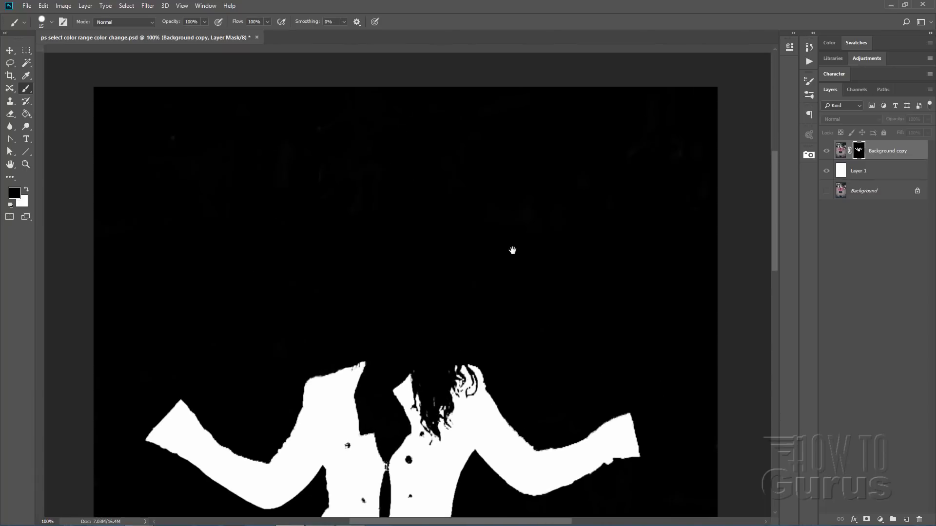
key(ctrl+r)
scroll(522, 244, down, 1)
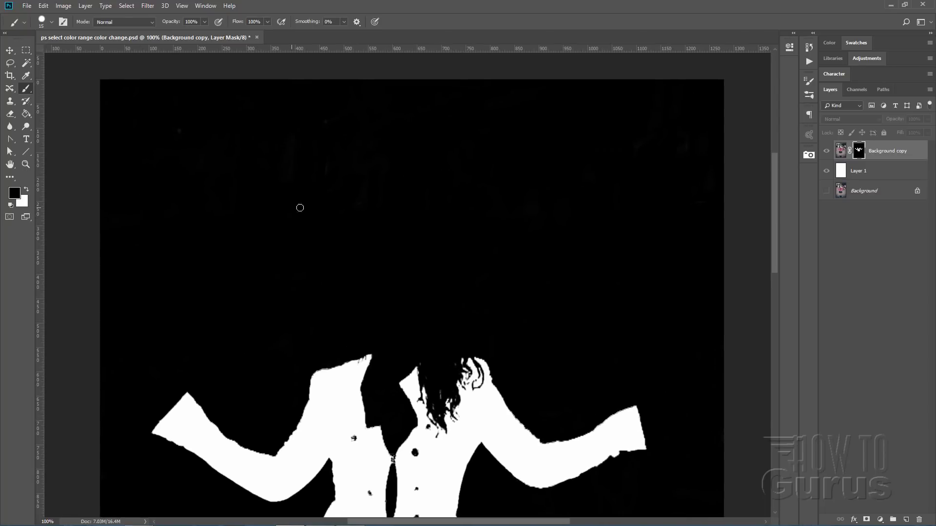
key(alt)
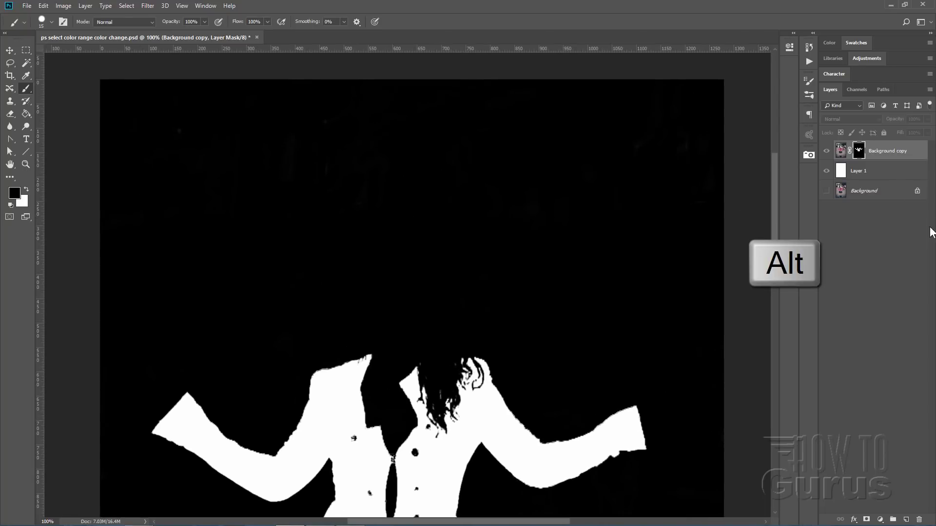
alt+click(859, 152)
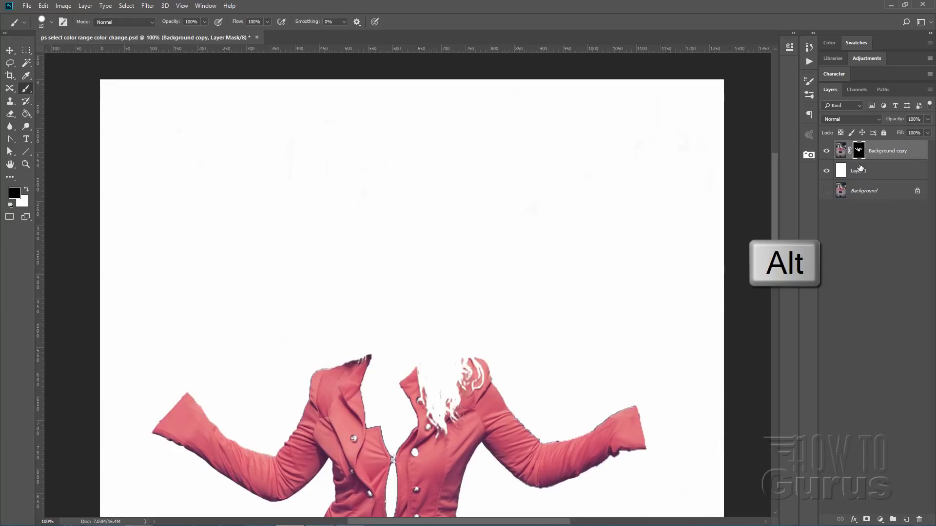
drag(773, 210, 780, 249)
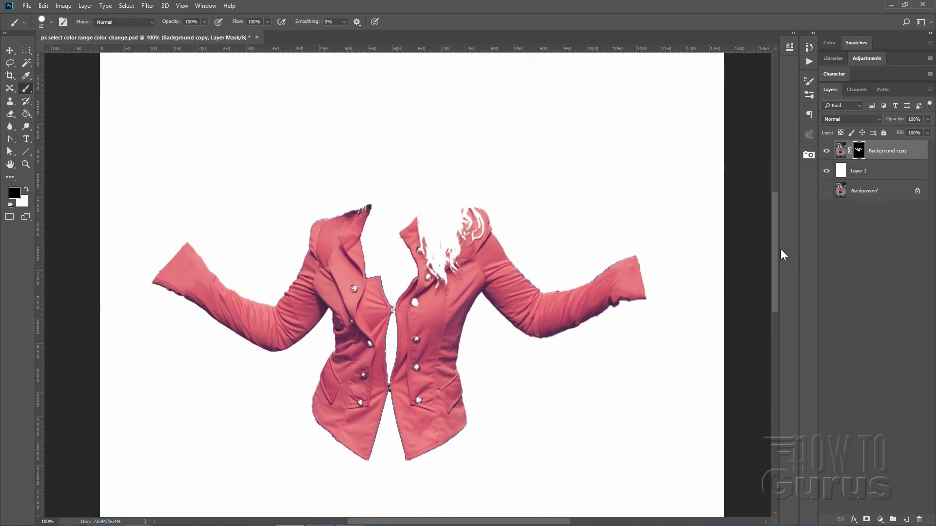
Hide the white Layer 1, show the Background layer, and compare the jacket with and without the original photo behind it.
click(829, 170)
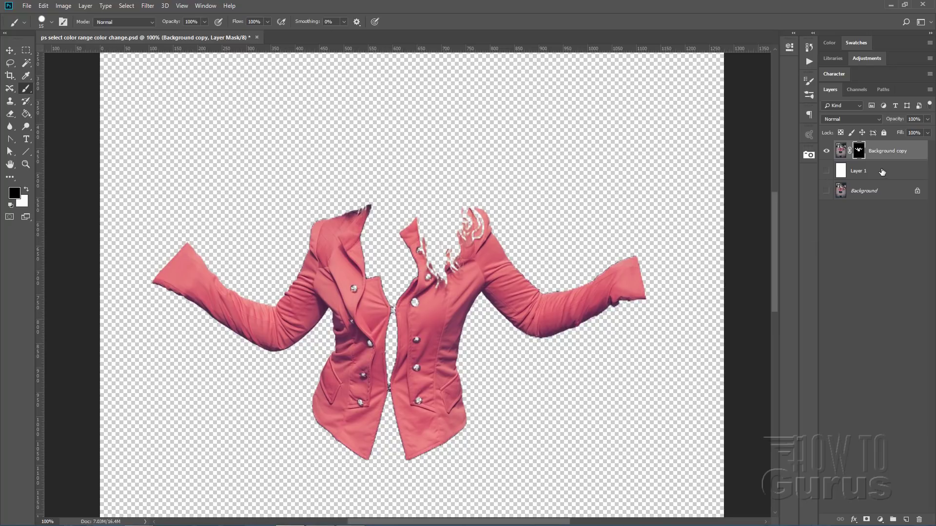
click(825, 191)
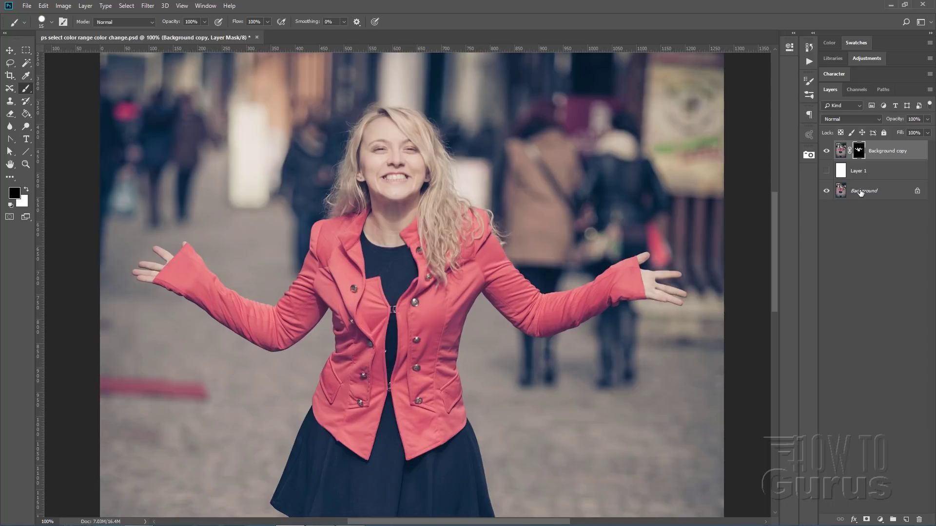
click(9, 50)
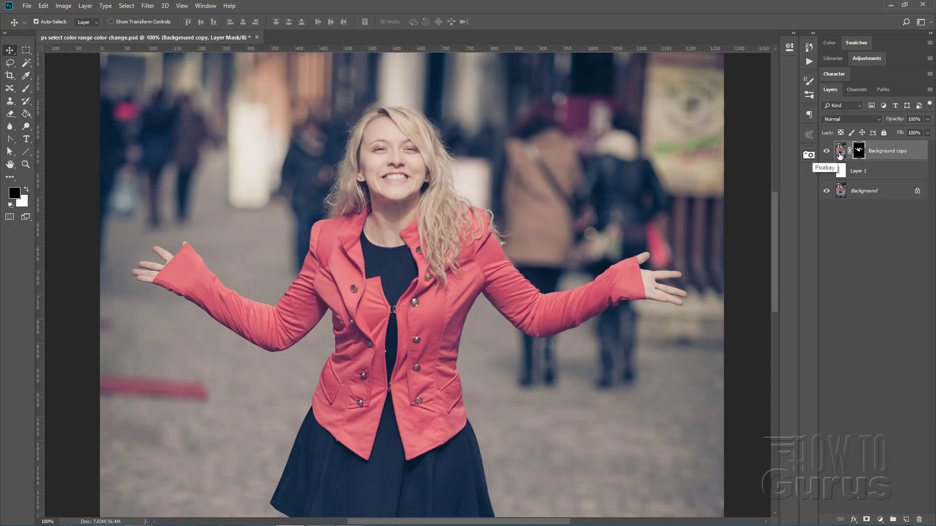
click(825, 193)
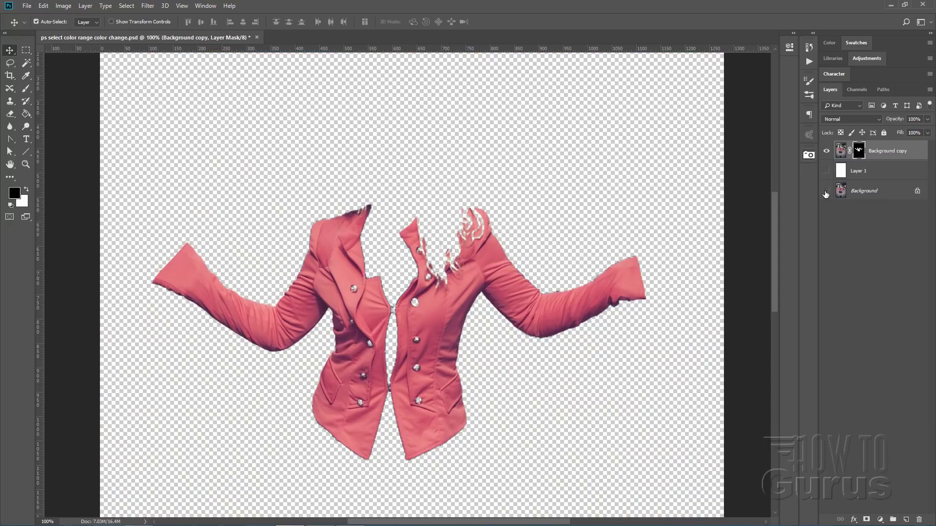
click(825, 192)
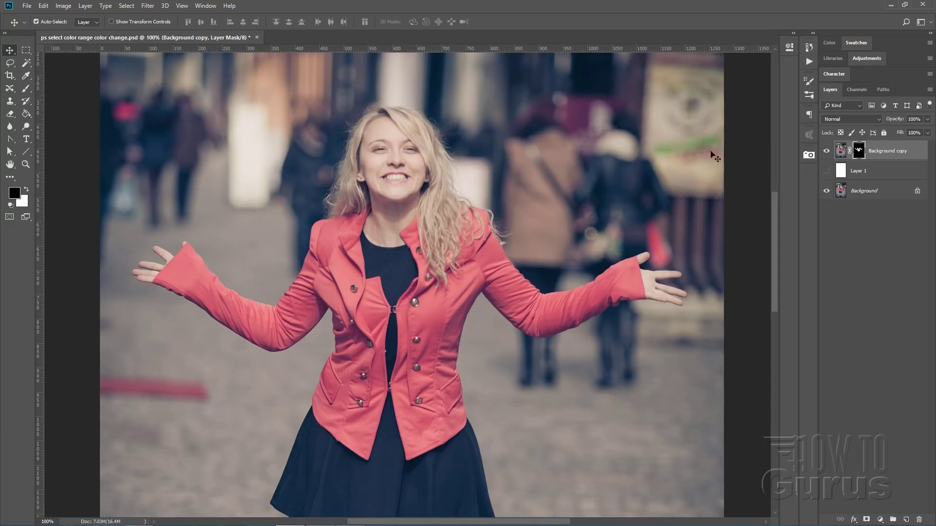
Add a Hue/Saturation adjustment layer clipped to the masked Background copy layer.
click(85, 7)
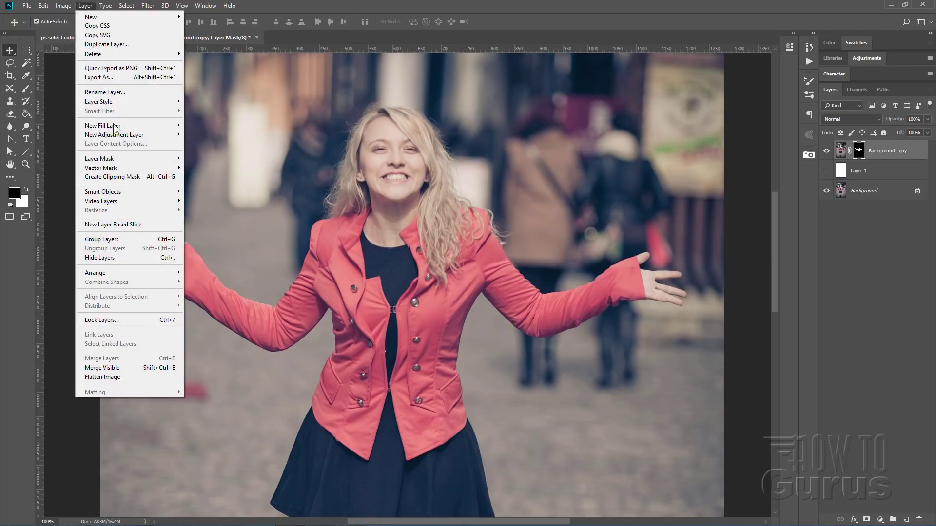
mouse_move(117, 135)
click(220, 186)
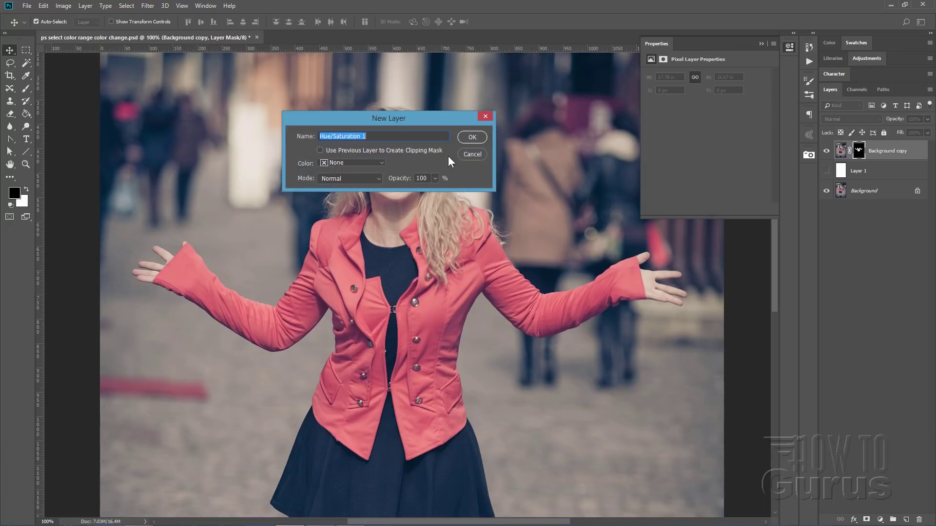
click(321, 150)
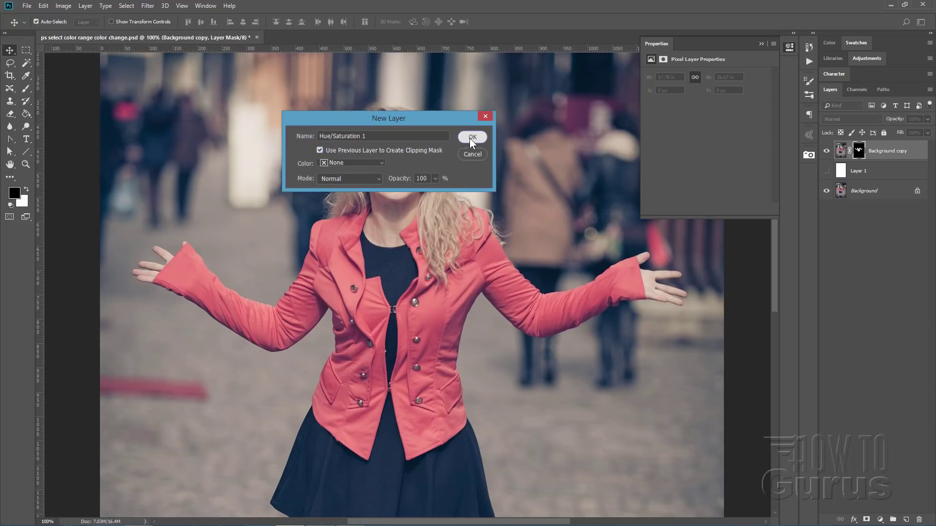
click(469, 138)
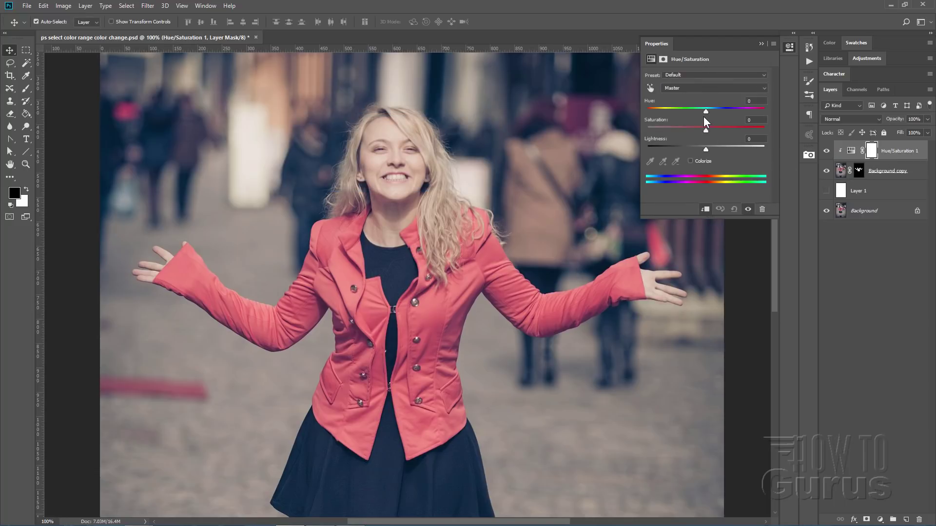
Try hue shifts of +42 and -141 on the jacket, settle on -115 and close the adjustment's properties.
drag(705, 112, 736, 113)
drag(755, 113, 731, 112)
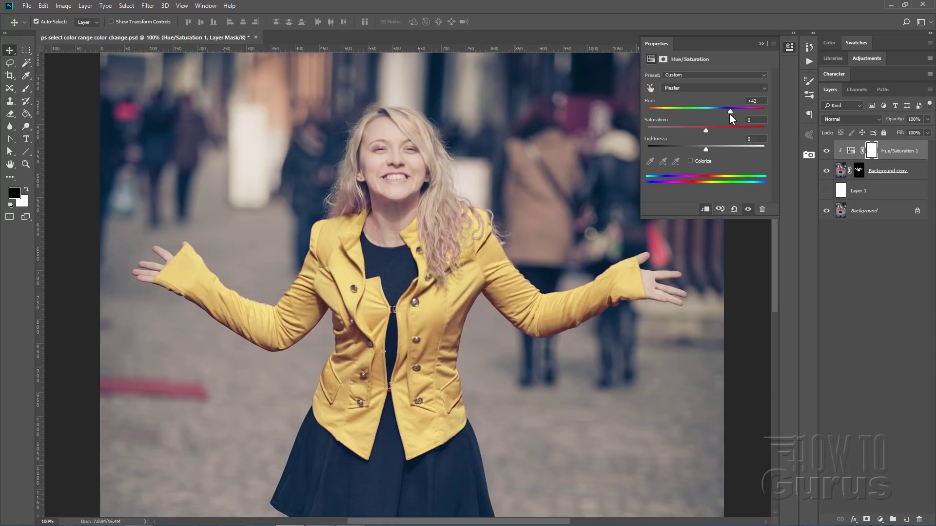
drag(728, 111, 656, 110)
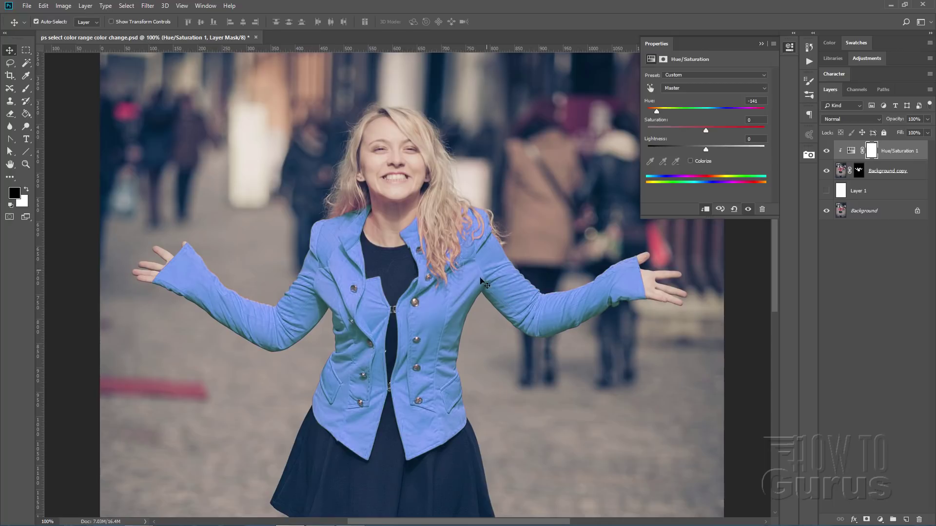
mouse_move(658, 115)
mouse_down()
mouse_move(752, 117)
mouse_move(662, 119)
mouse_up()
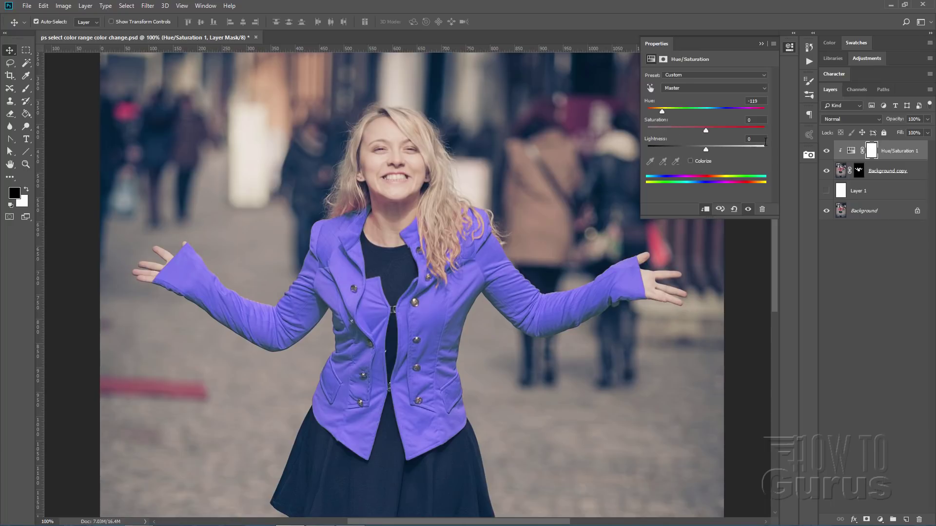
click(760, 44)
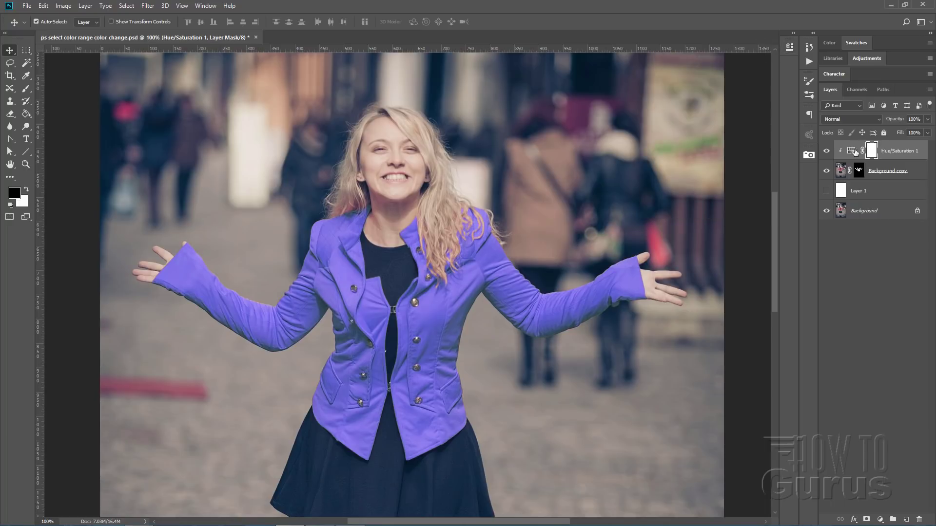
Add a Levels adjustment layer clipped to the jacket layers, set its shadow input level to 46 and close its properties.
click(86, 7)
mouse_move(125, 135)
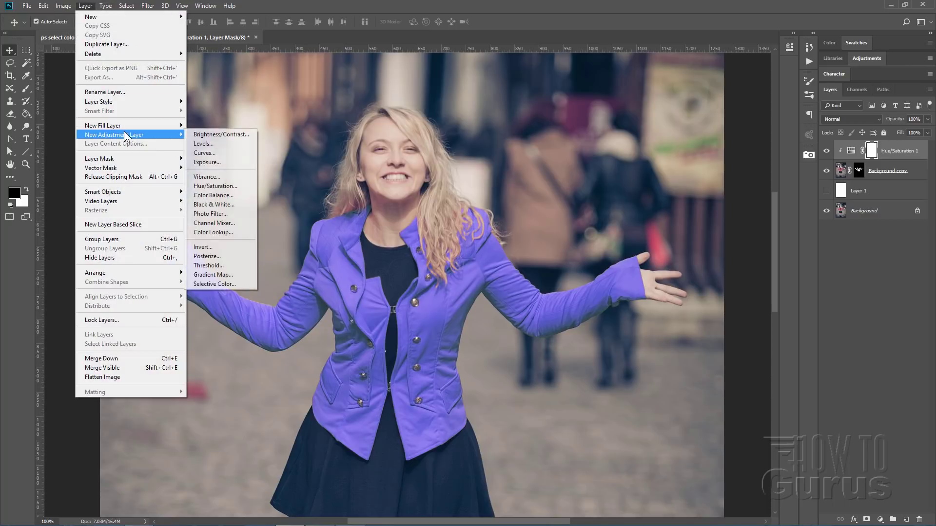
click(205, 144)
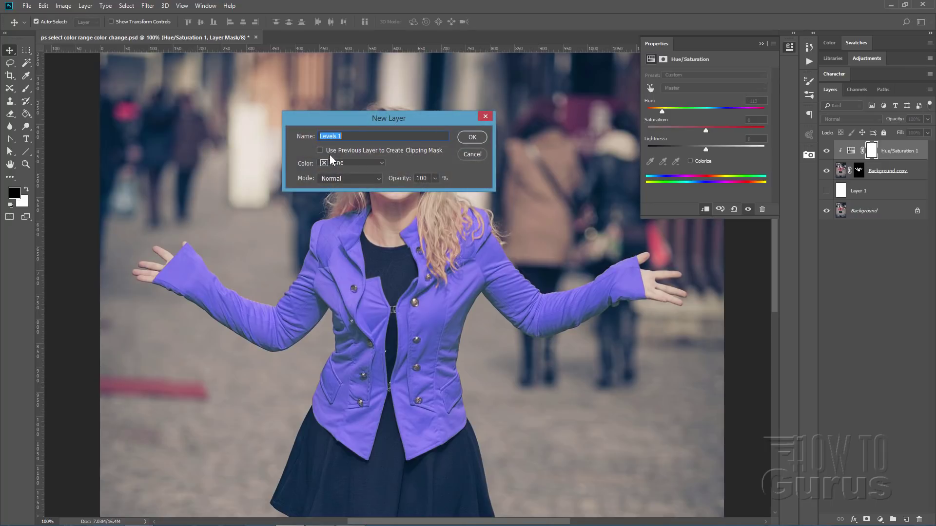
click(468, 138)
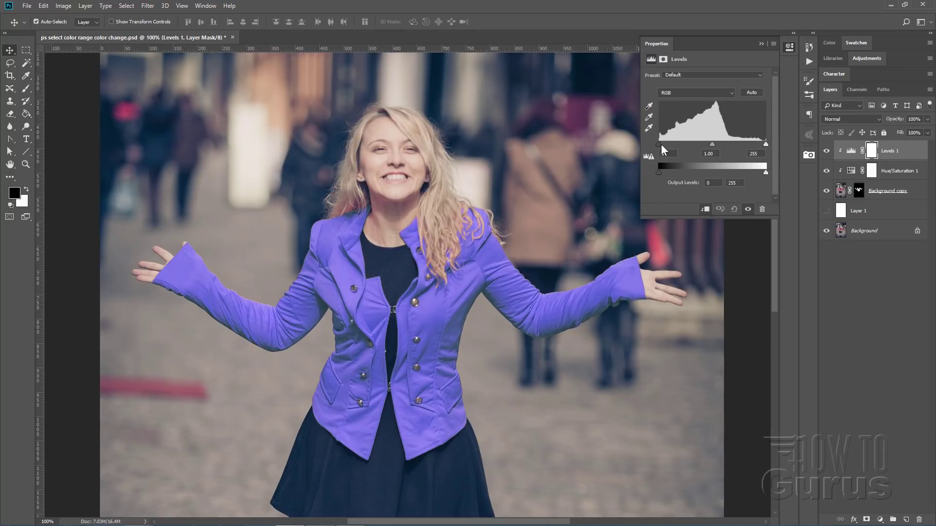
drag(659, 145, 675, 143)
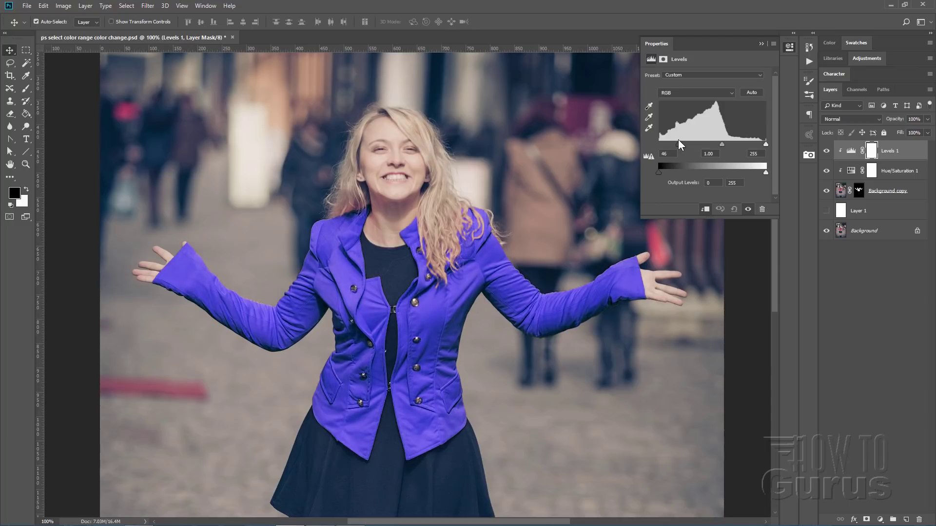
click(761, 44)
Compare the recoloured jacket with the original by repeatedly hiding and showing the Background copy layer.
click(827, 191)
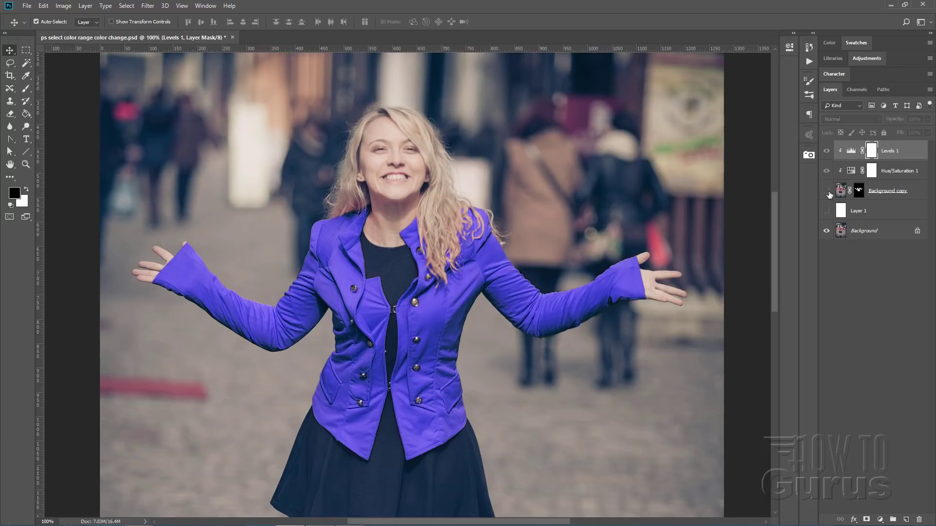
click(827, 192)
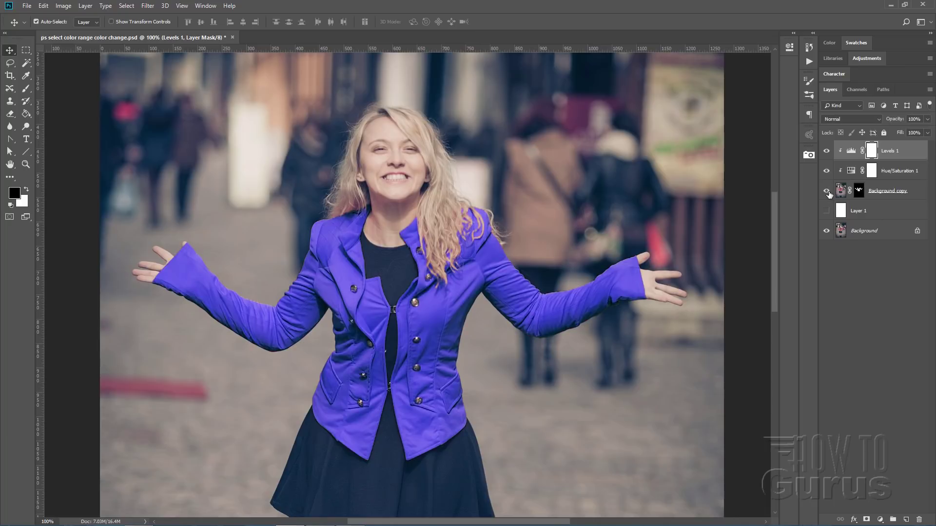
click(827, 192)
click(827, 192)
click(827, 191)
click(827, 191)
Review the Color Range selection preview and settings, leaving the dialog without making a selection.
click(127, 6)
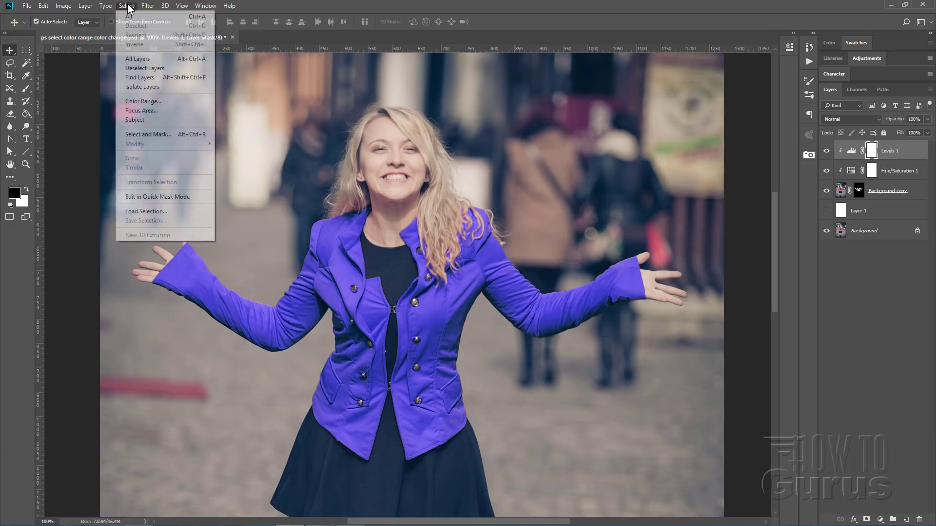
click(143, 102)
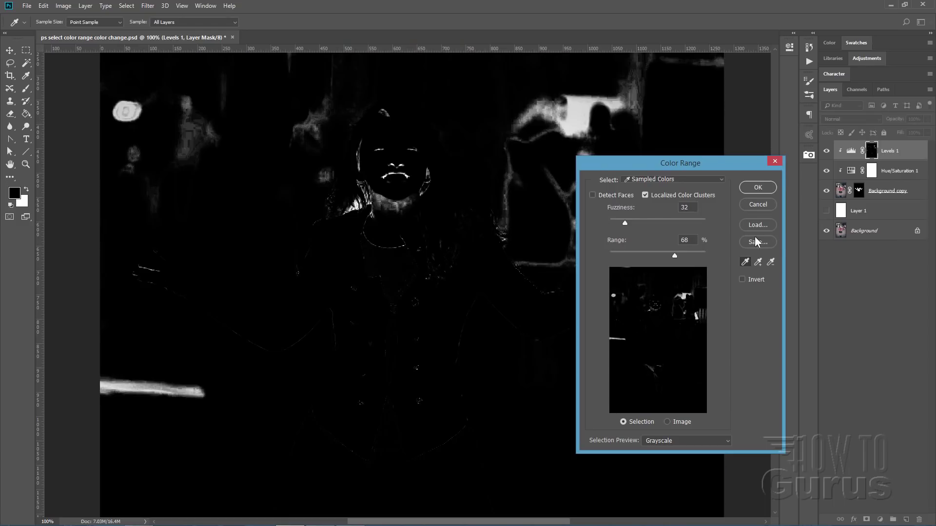
click(761, 206)
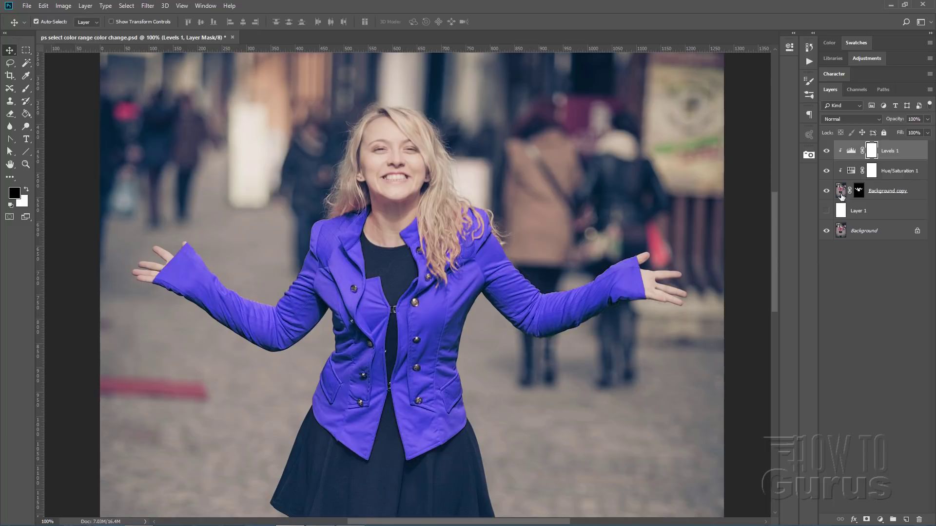
Inspect the Background copy layer's mask on its own, return to the image and compare the jacket before and after recolouring.
alt+click(858, 193)
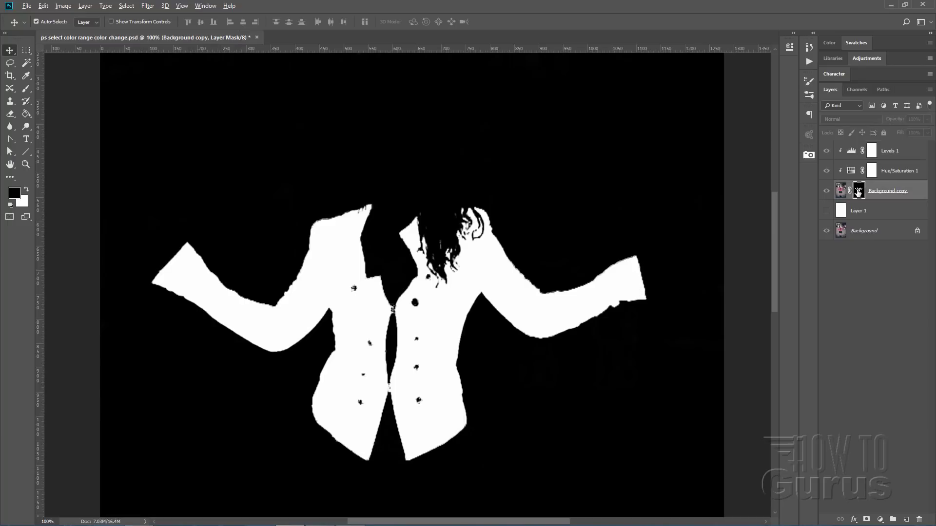
alt+click(857, 193)
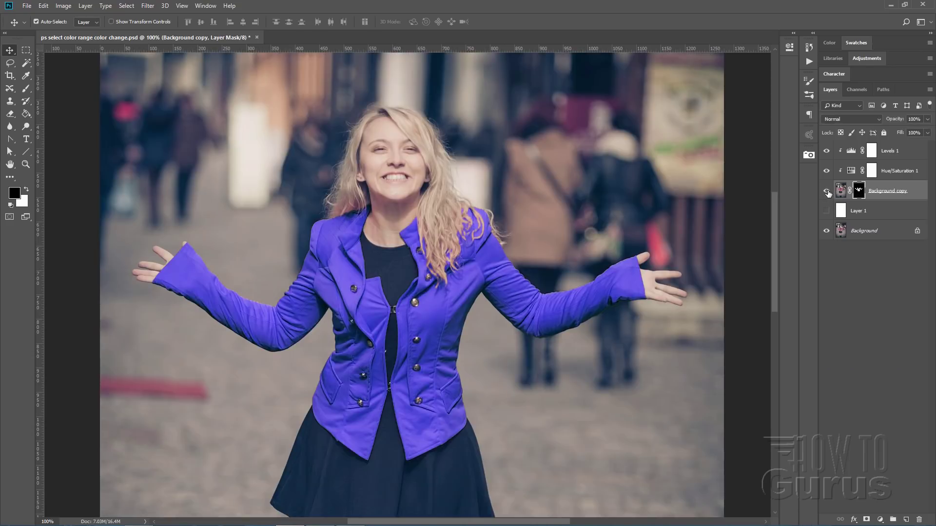
click(827, 192)
click(826, 192)
click(826, 192)
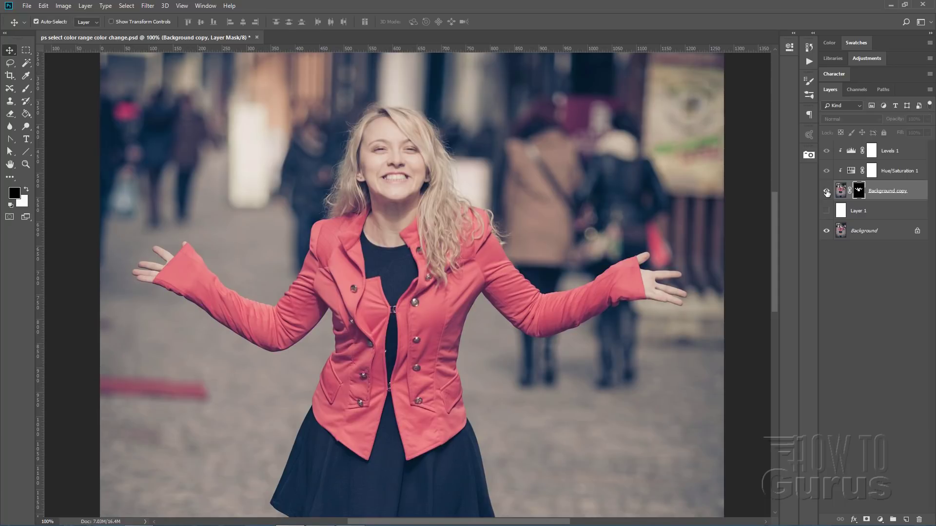
click(826, 191)
click(827, 191)
click(826, 192)
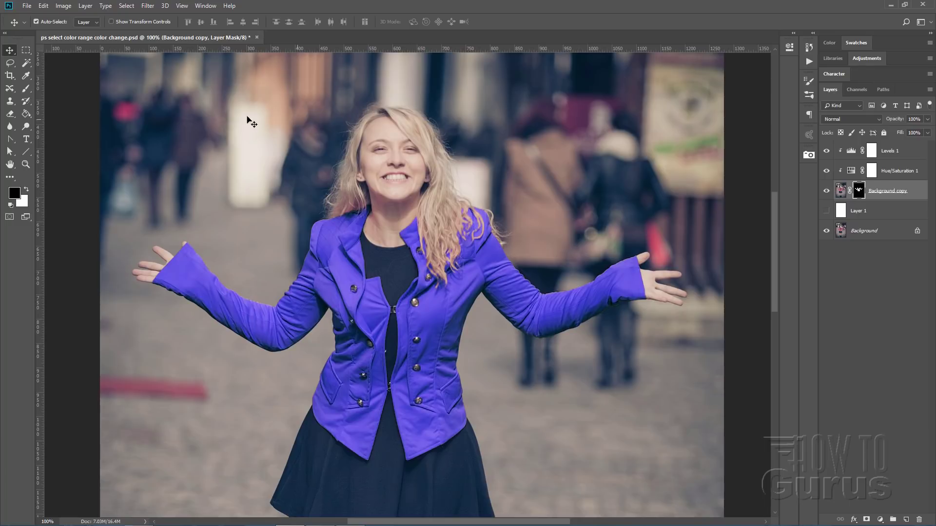
click(125, 7)
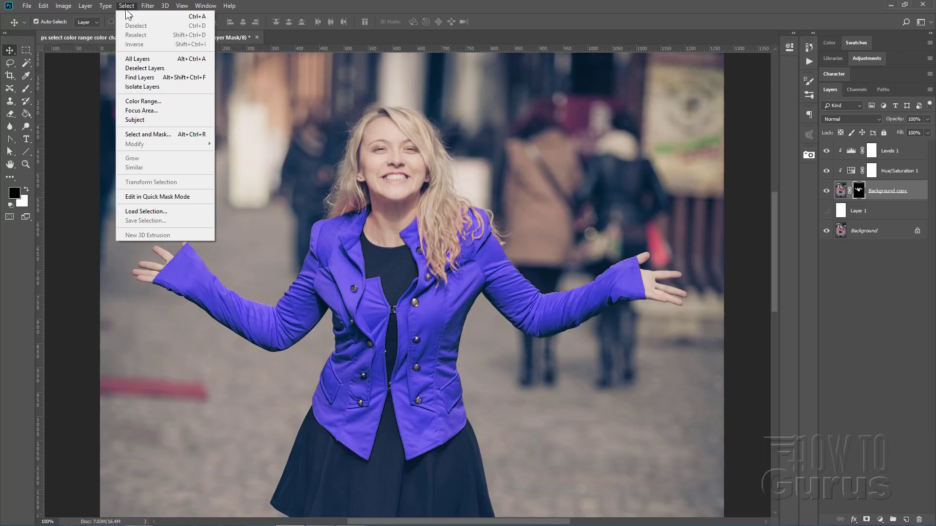
click(549, 184)
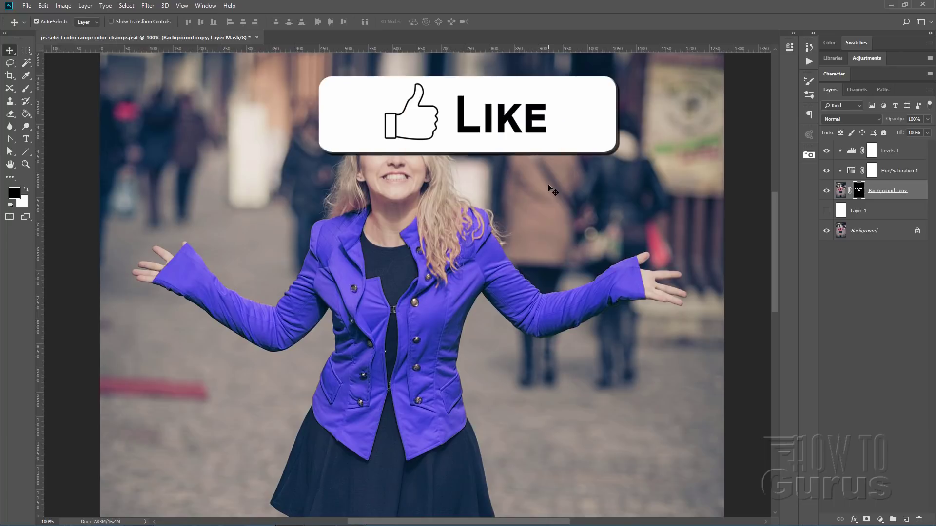